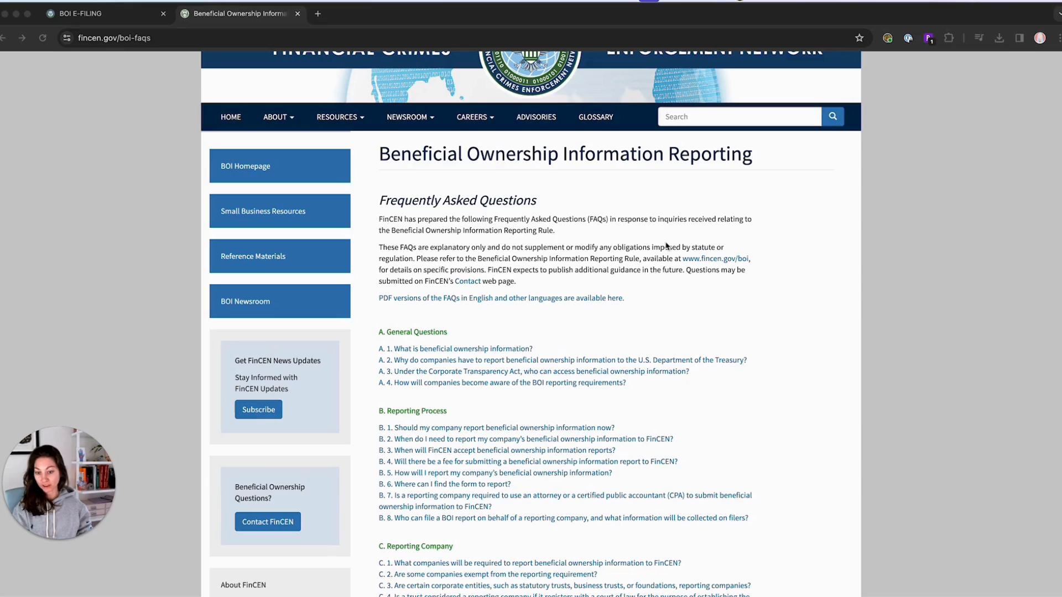
Look through the Beneficial Ownership Information FAQ topics, from general questions to reporting requirements and updated reports
{"action": "scroll", "coordinate": [667, 246], "scroll_direction": "down", "scroll_amount": 8}
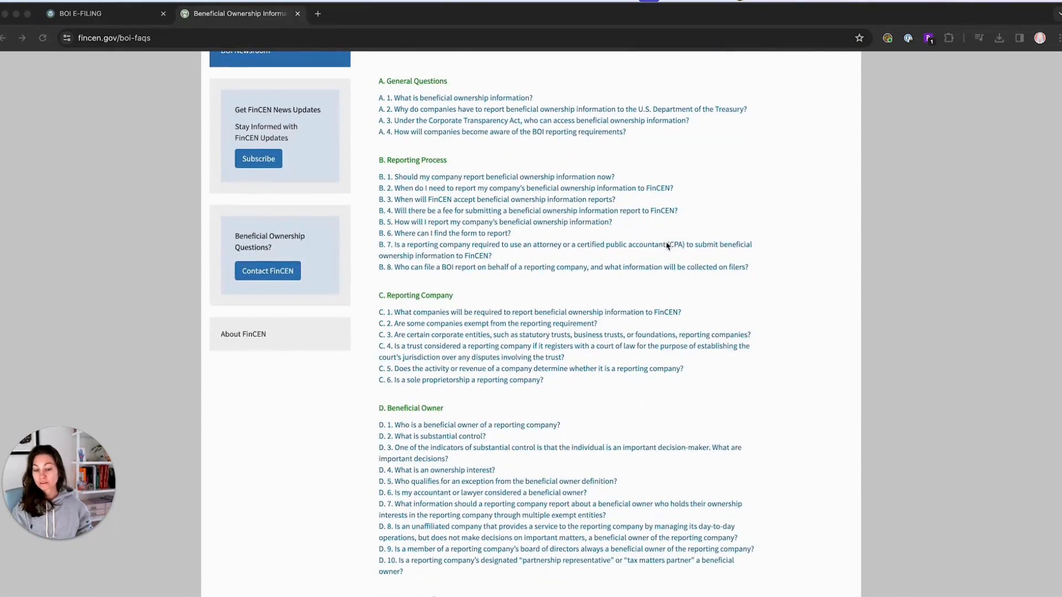
{"action": "scroll", "coordinate": [667, 246], "scroll_direction": "down", "scroll_amount": 2}
{"action": "scroll", "coordinate": [666, 246], "scroll_direction": "down", "scroll_amount": 6}
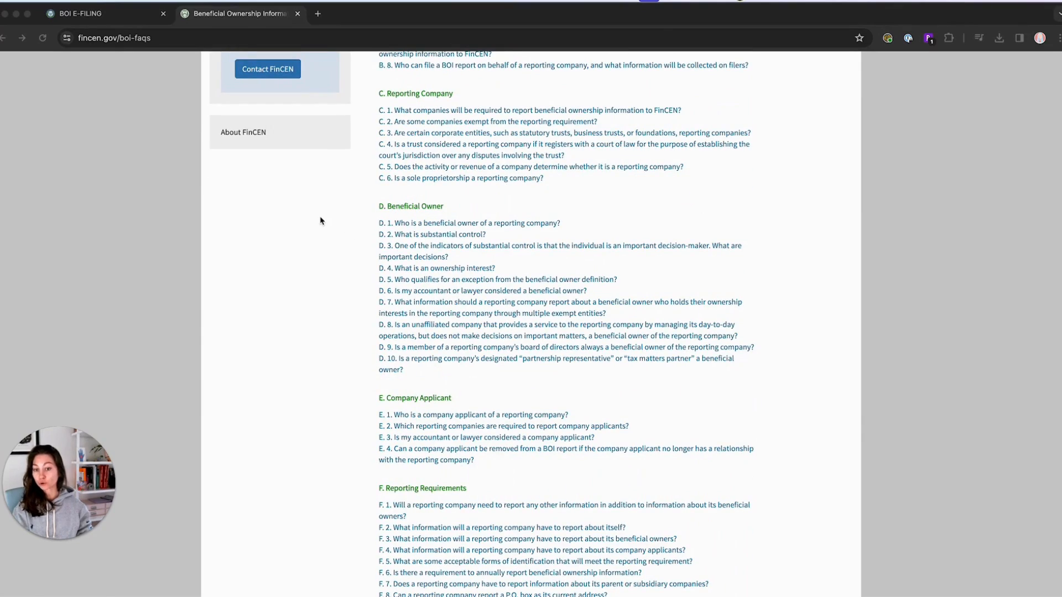
{"action": "scroll", "coordinate": [339, 310], "scroll_direction": "down", "scroll_amount": 10}
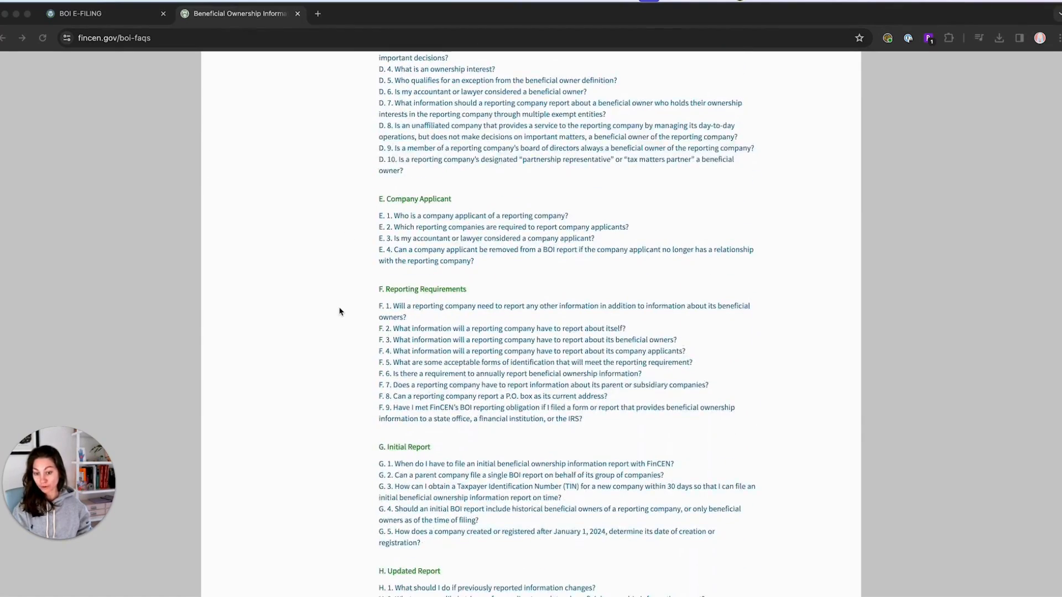
{"action": "scroll", "coordinate": [340, 311], "scroll_direction": "up", "scroll_amount": 9}
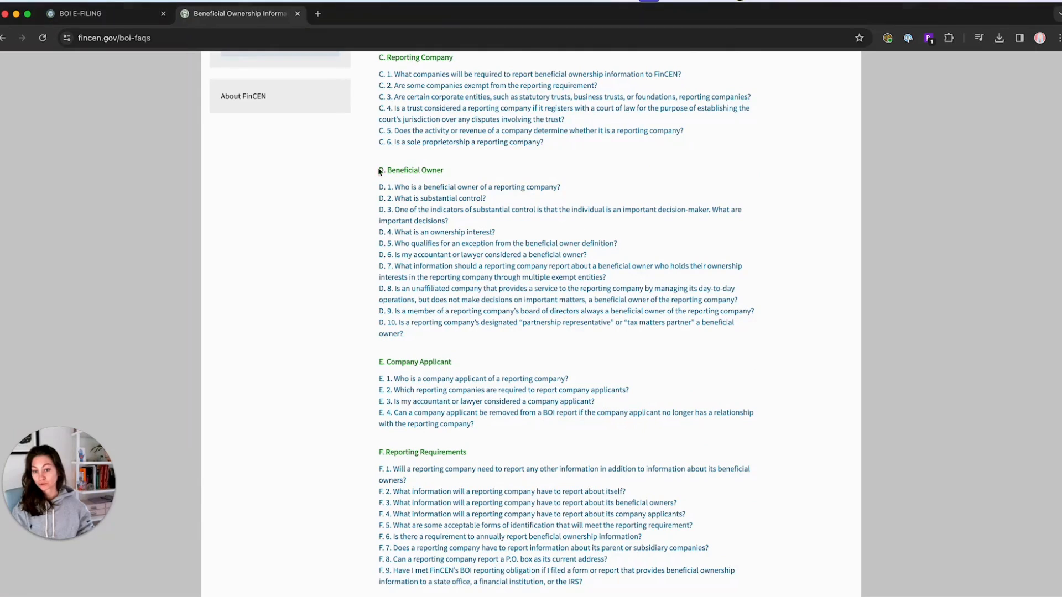
{"action": "scroll", "coordinate": [298, 321], "scroll_direction": "down", "scroll_amount": 14}
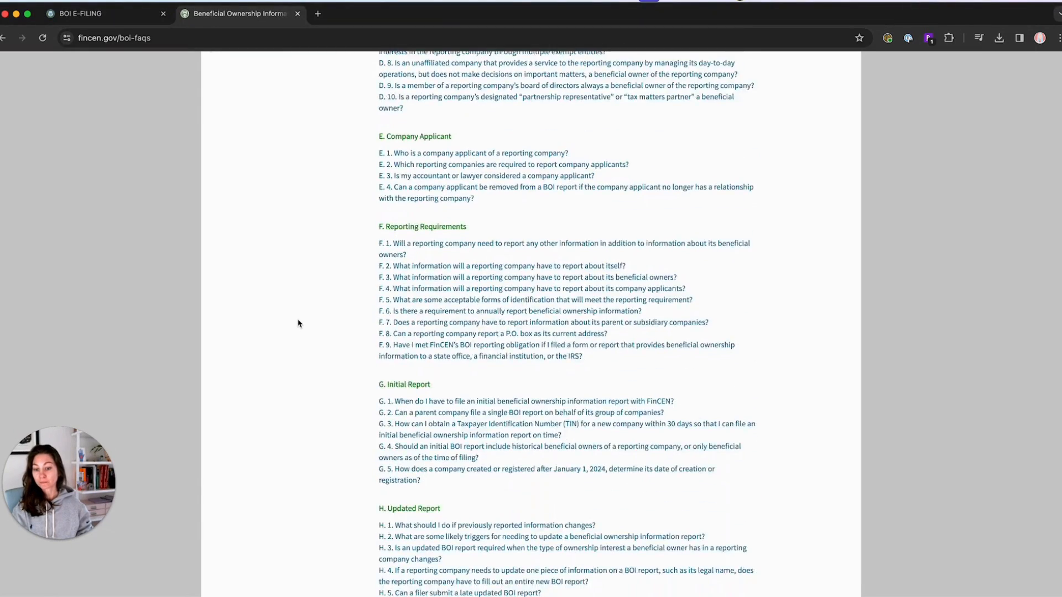
{"action": "scroll", "coordinate": [297, 324], "scroll_direction": "down", "scroll_amount": 7}
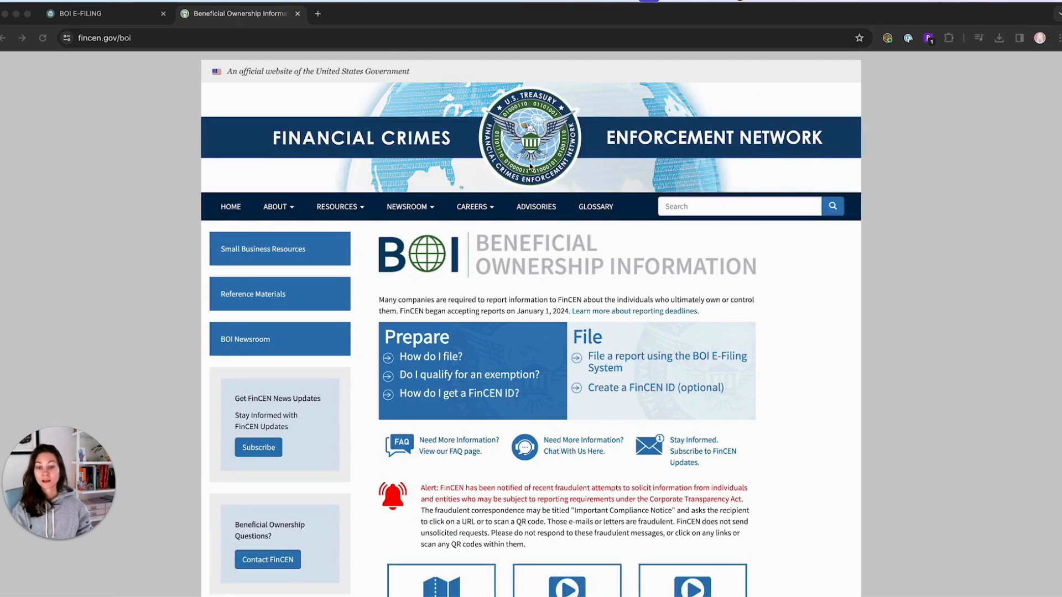
Open the BOI E-Filing System from the File section of the Beneficial Ownership Information page
{"action": "scroll", "coordinate": [554, 166], "scroll_direction": "down", "scroll_amount": 2}
{"action": "scroll", "coordinate": [568, 160], "scroll_direction": "up", "scroll_amount": 2}
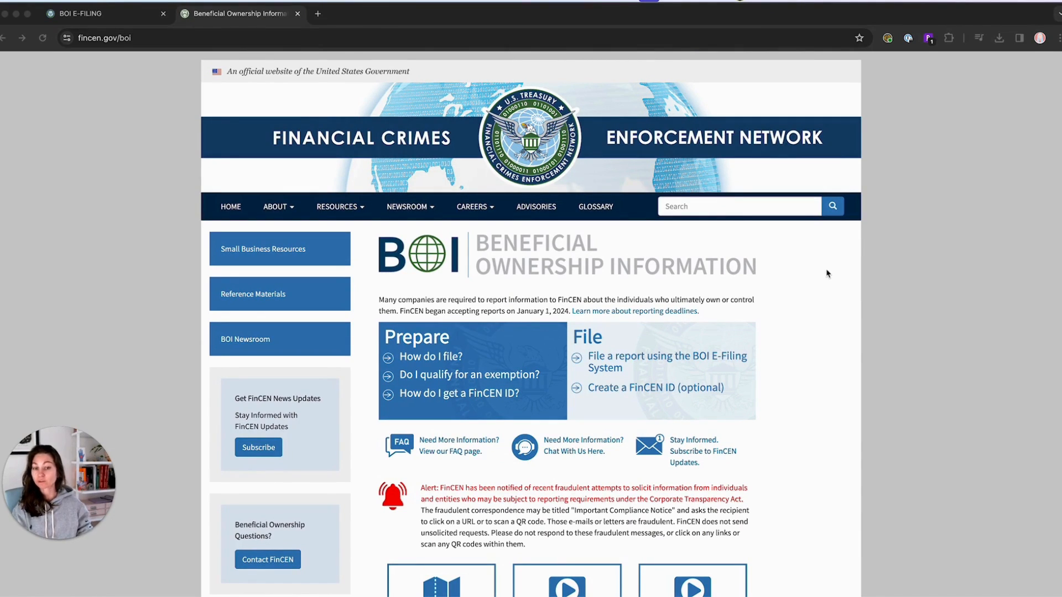
{"action": "left_click", "coordinate": [798, 348]}
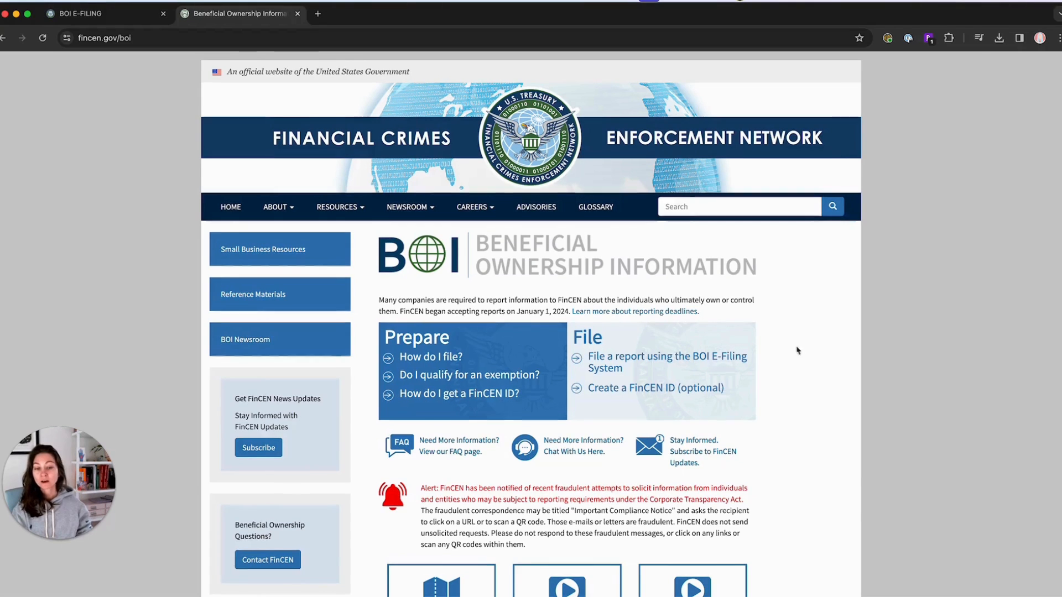
{"action": "left_click", "coordinate": [611, 369]}
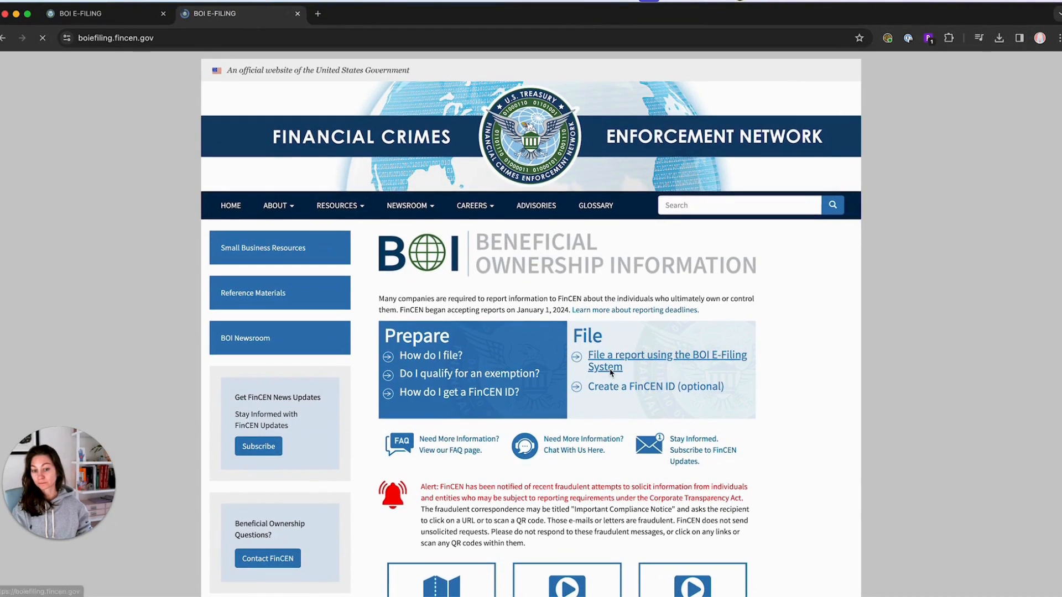
{"action": "scroll", "coordinate": [332, 387], "scroll_direction": "down", "scroll_amount": 2}
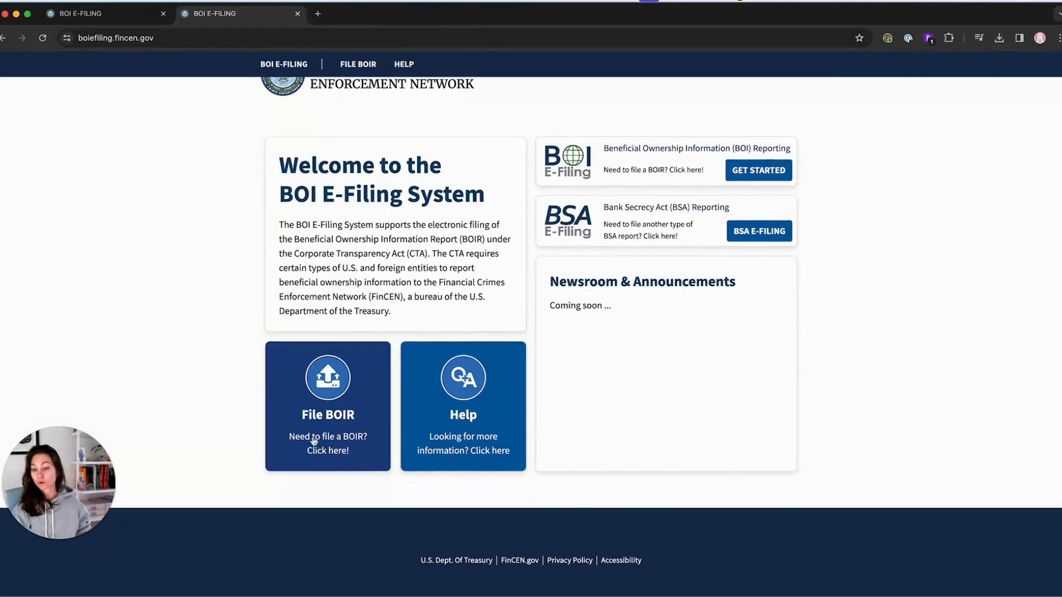
Choose to file a BOIR and start preparing the online version of the report
{"action": "left_click", "coordinate": [336, 439]}
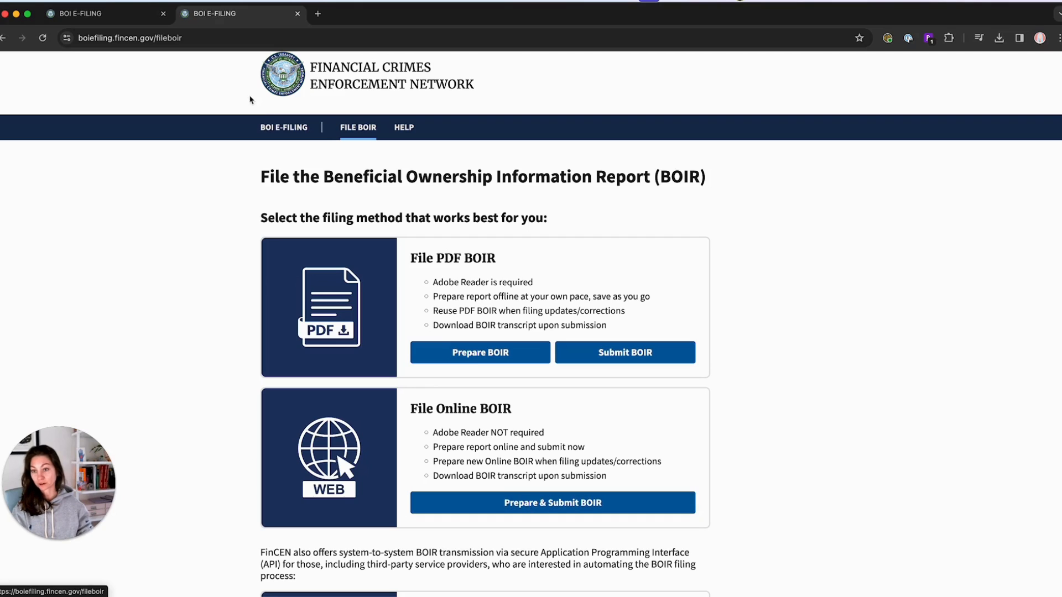
{"action": "left_click", "coordinate": [555, 503]}
{"action": "left_click", "coordinate": [606, 422]}
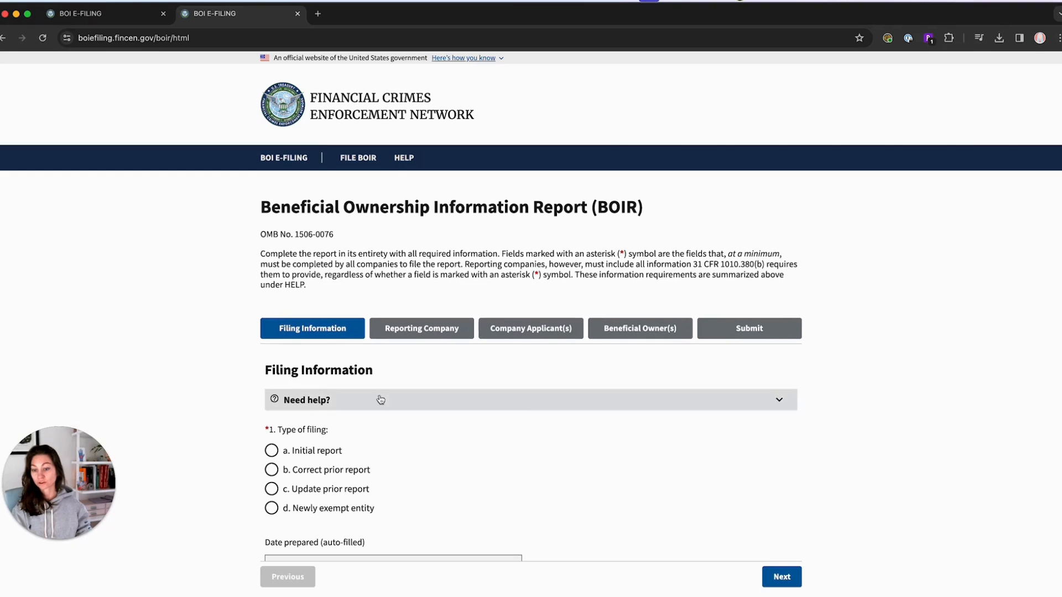
Close the duplicate BOIR form and return to the one already set to Initial report
{"action": "scroll", "coordinate": [332, 172], "scroll_direction": "down", "scroll_amount": 2}
{"action": "left_click", "coordinate": [297, 13]}
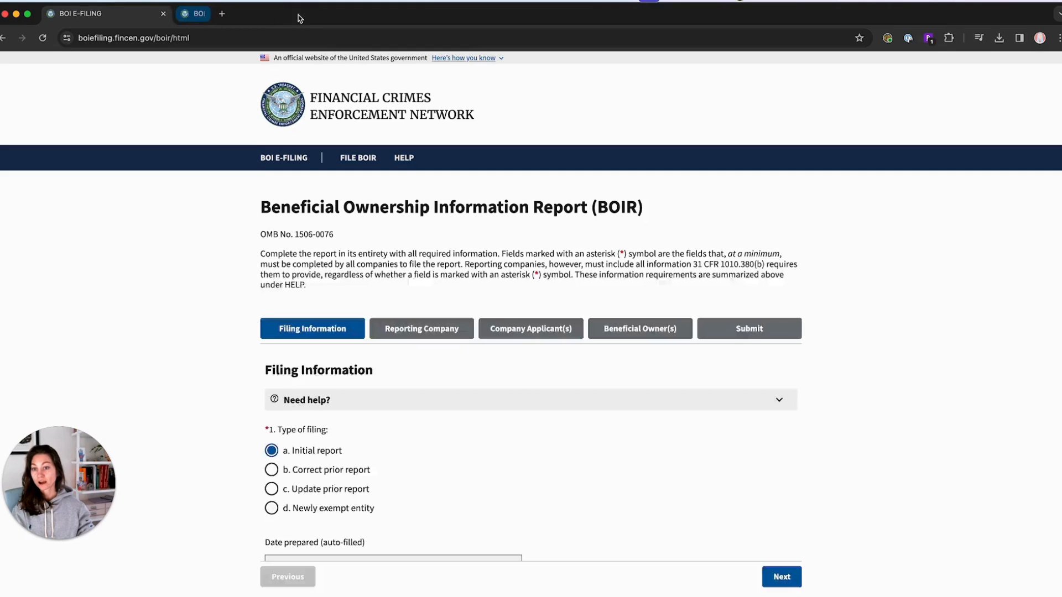
{"action": "scroll", "coordinate": [166, 295], "scroll_direction": "down", "scroll_amount": 1}
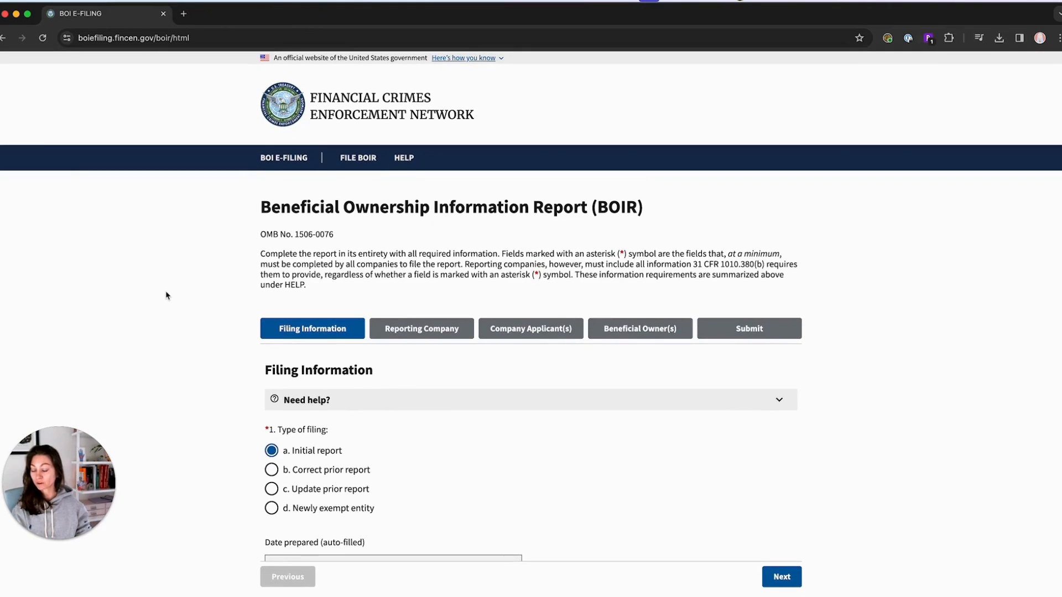
Examine the type of filing choices and the auto-filled preparation date in Filing Information
{"action": "scroll", "coordinate": [166, 295], "scroll_direction": "down", "scroll_amount": 5}
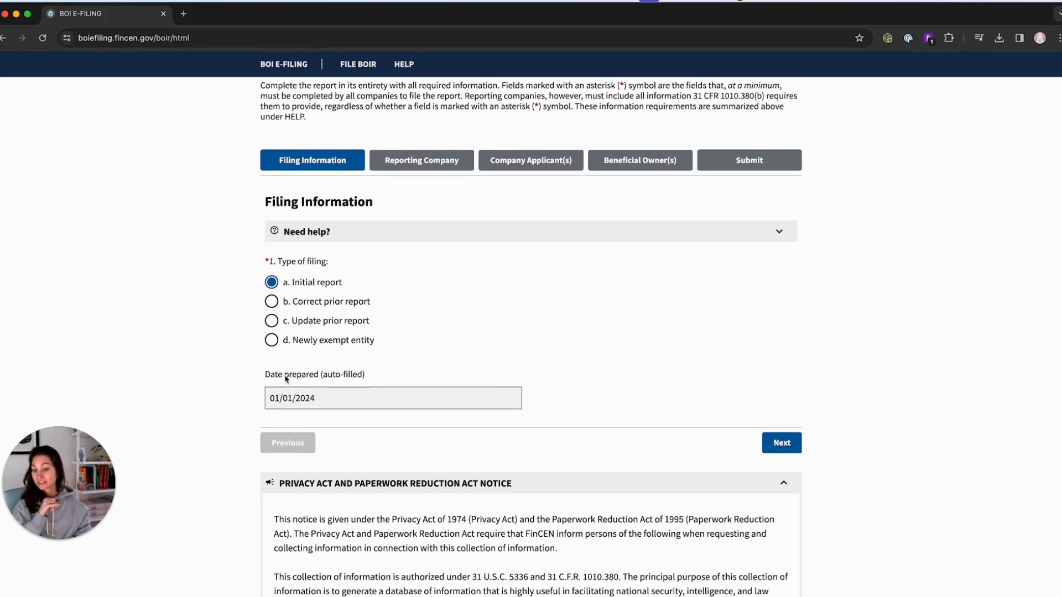
{"action": "left_click_drag", "start_coordinate": [327, 400], "coordinate": [285, 399]}
{"action": "left_click", "coordinate": [274, 400]}
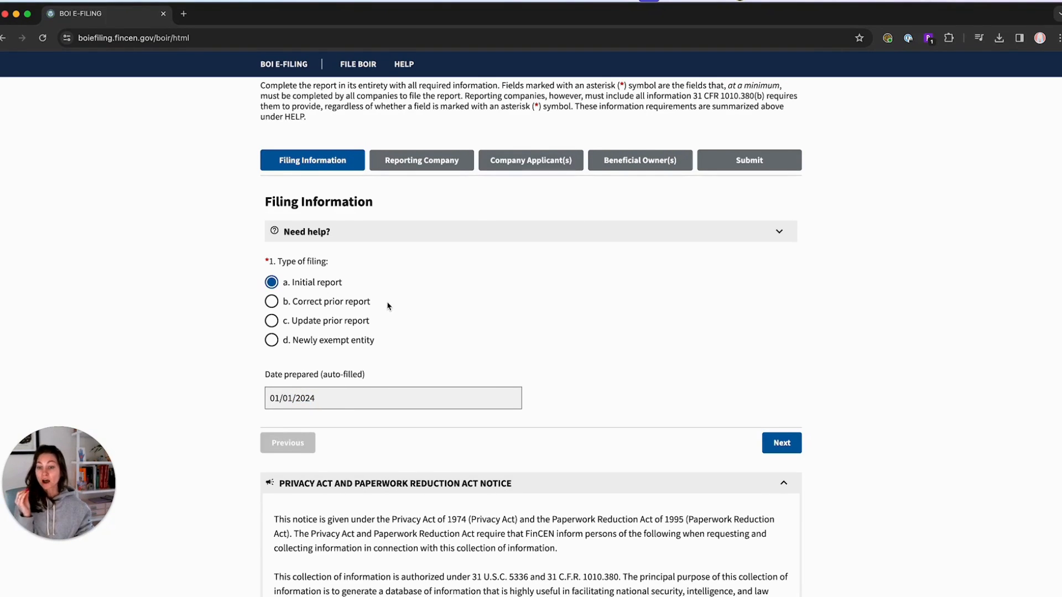
Try the filing types Correct prior report, Update prior report and Newly exempt entity, declining the exempt entity confirmation
{"action": "left_click", "coordinate": [357, 307]}
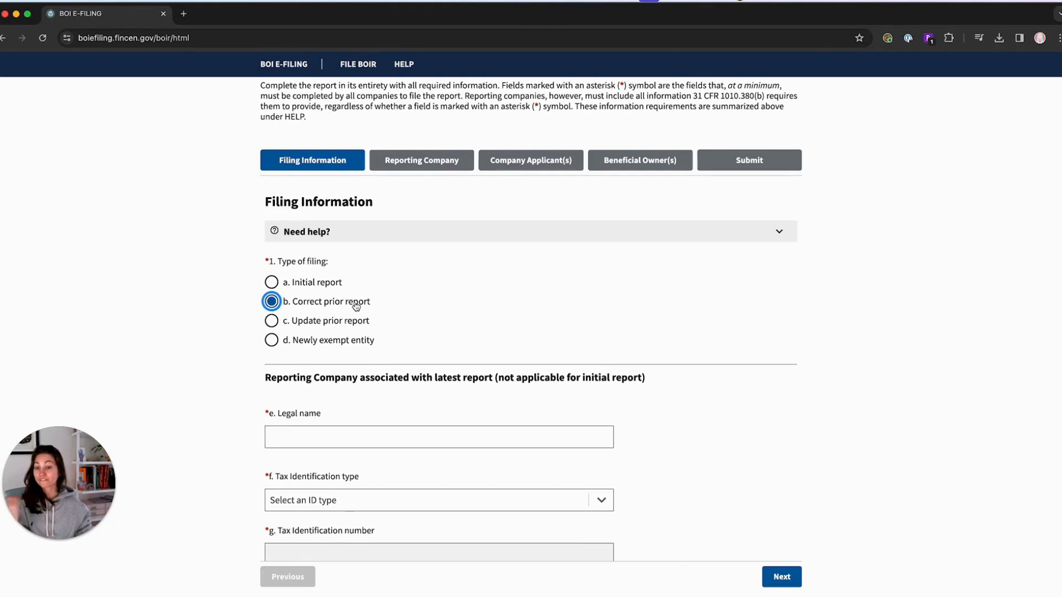
{"action": "scroll", "coordinate": [435, 306], "scroll_direction": "down", "scroll_amount": 2}
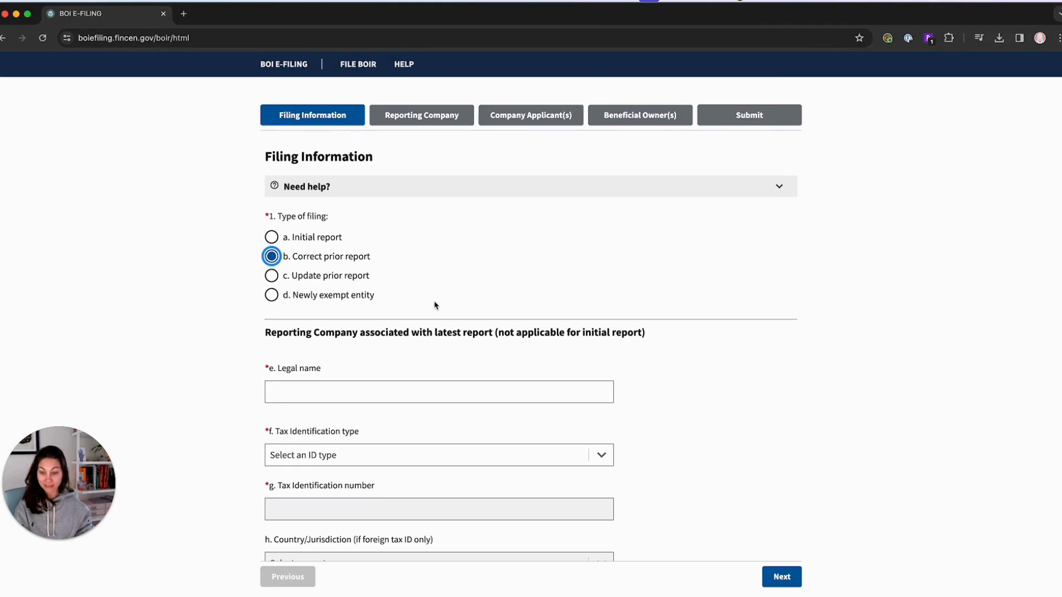
{"action": "left_click", "coordinate": [308, 276]}
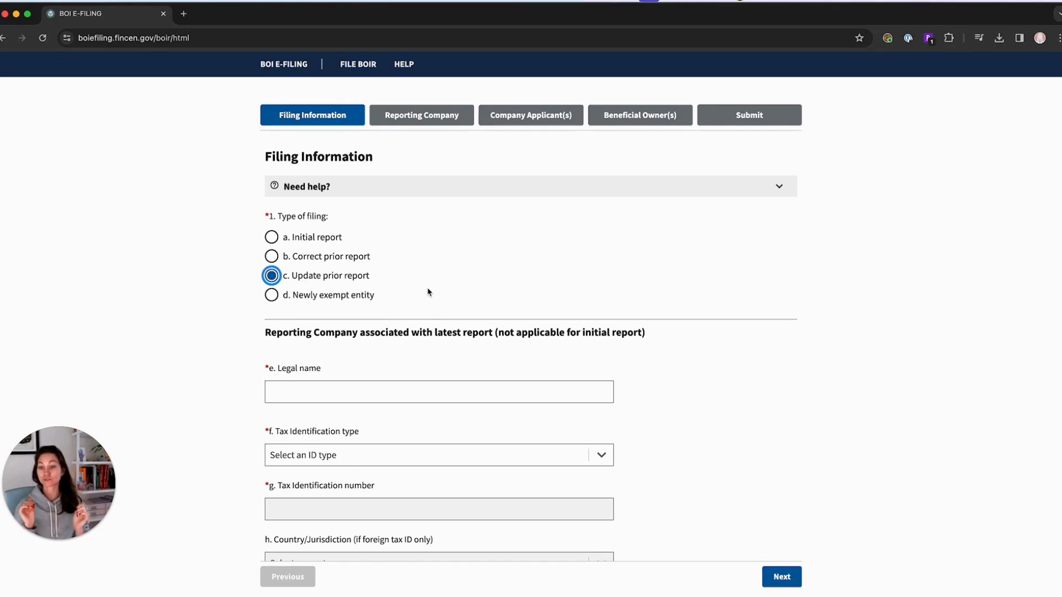
{"action": "left_click", "coordinate": [317, 302]}
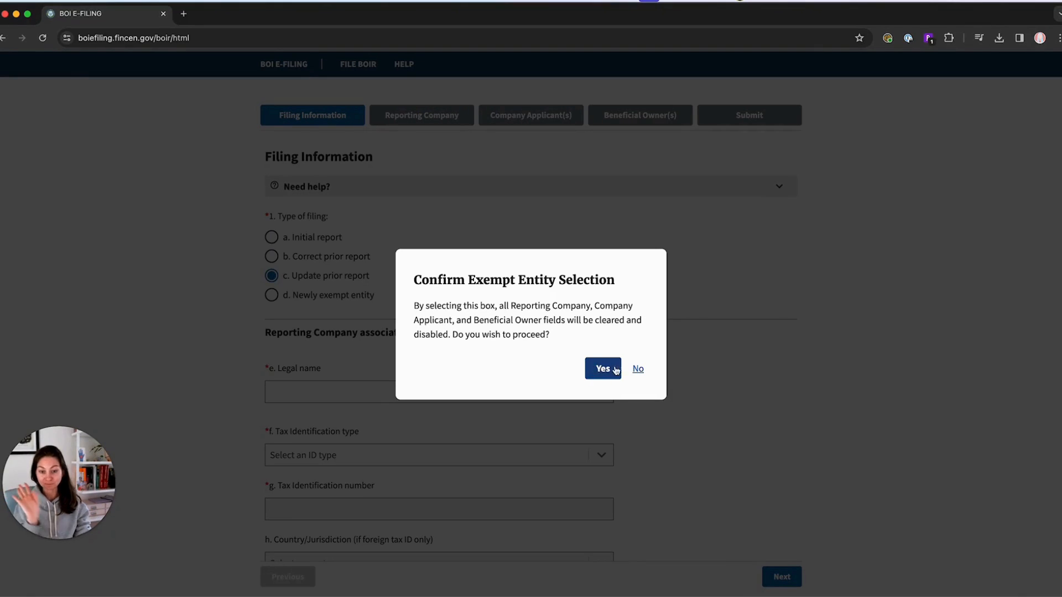
{"action": "left_click", "coordinate": [638, 369]}
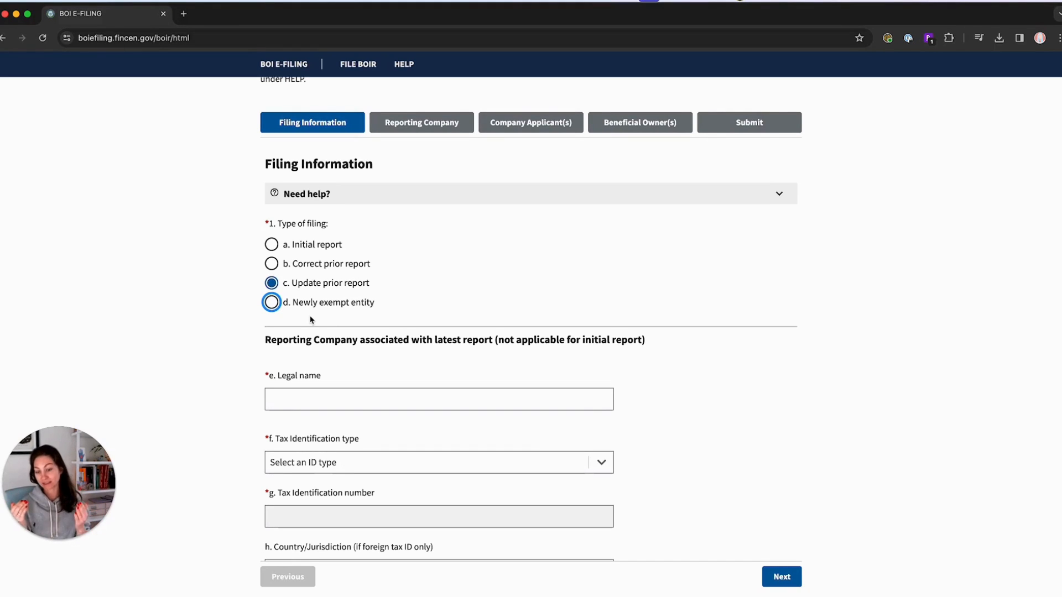
Set the type of filing to Initial report and continue to the Reporting Company section
{"action": "scroll", "coordinate": [310, 319], "scroll_direction": "down", "scroll_amount": 1}
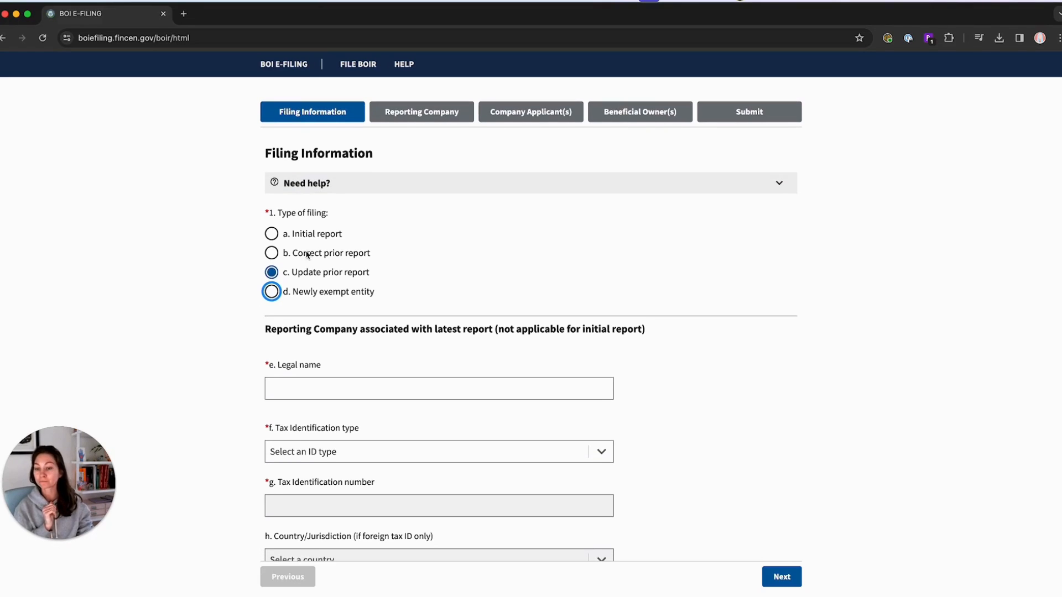
{"action": "left_click", "coordinate": [296, 234]}
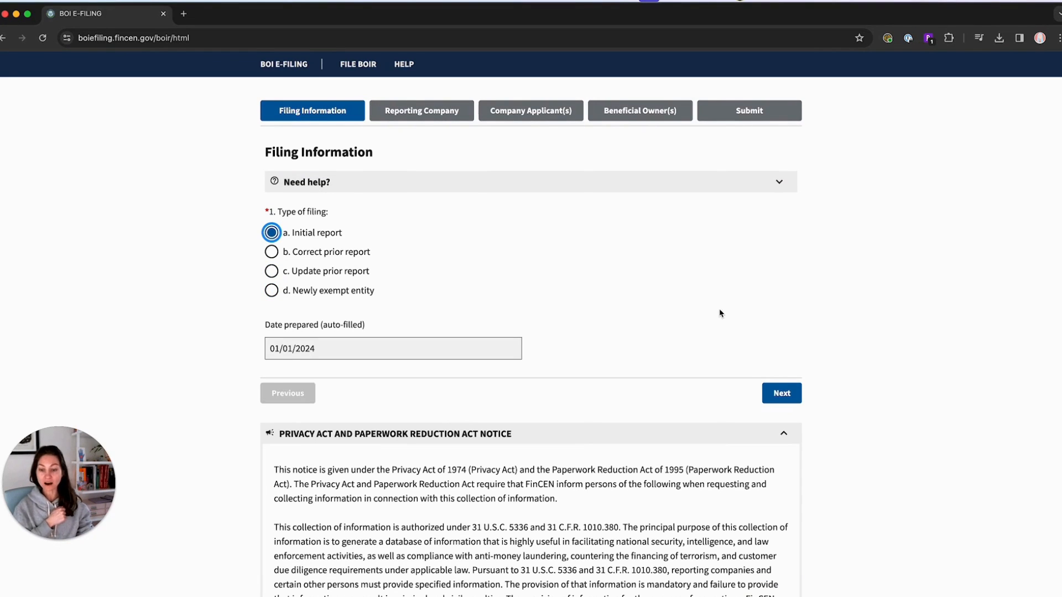
{"action": "left_click", "coordinate": [782, 394]}
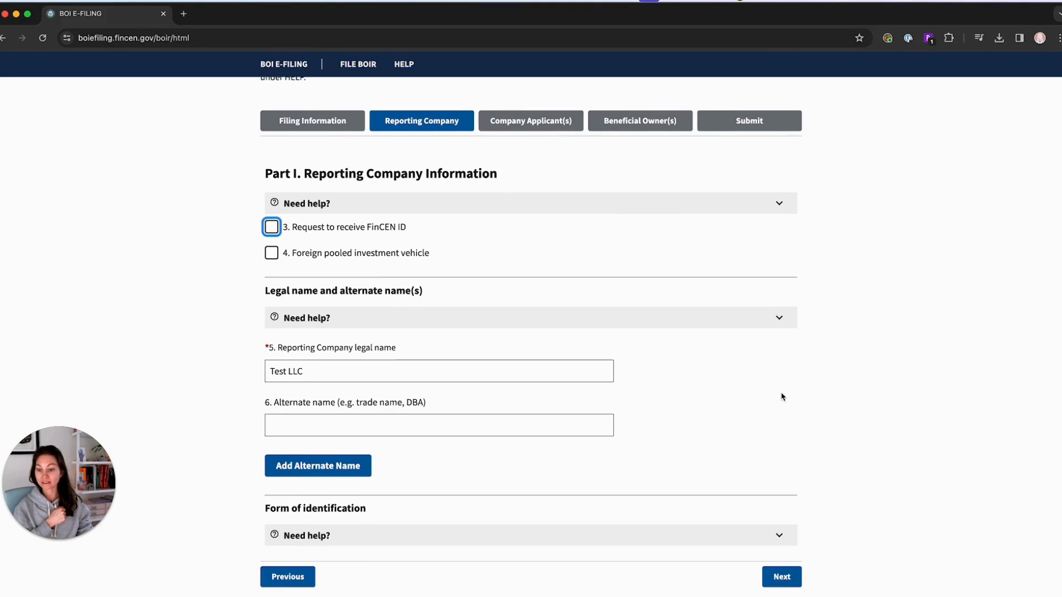
Review the Reporting Company fields, from the FinCEN ID request and legal names to tax identification and jurisdiction of formation
{"action": "scroll", "coordinate": [783, 396], "scroll_direction": "down", "scroll_amount": 2}
{"action": "scroll", "coordinate": [782, 396], "scroll_direction": "up", "scroll_amount": 1}
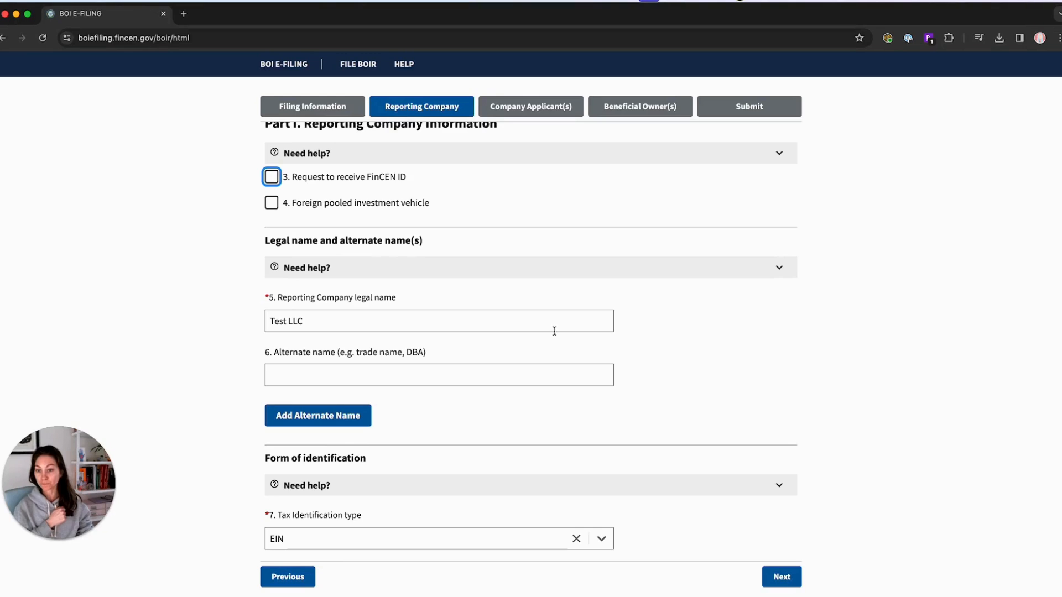
{"action": "scroll", "coordinate": [552, 330], "scroll_direction": "up", "scroll_amount": 2}
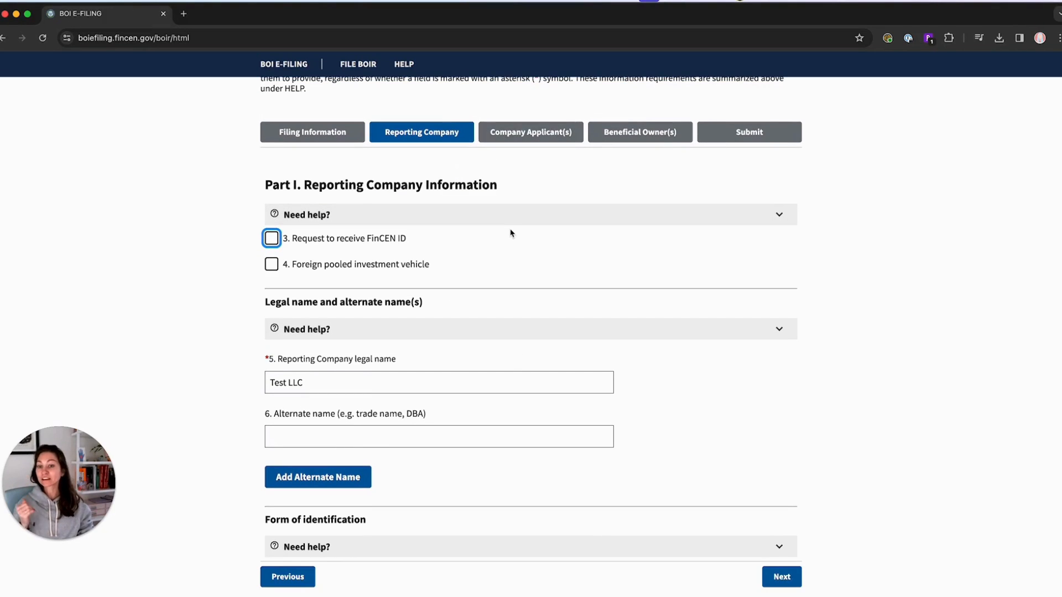
{"action": "mouse_move", "coordinate": [510, 233]}
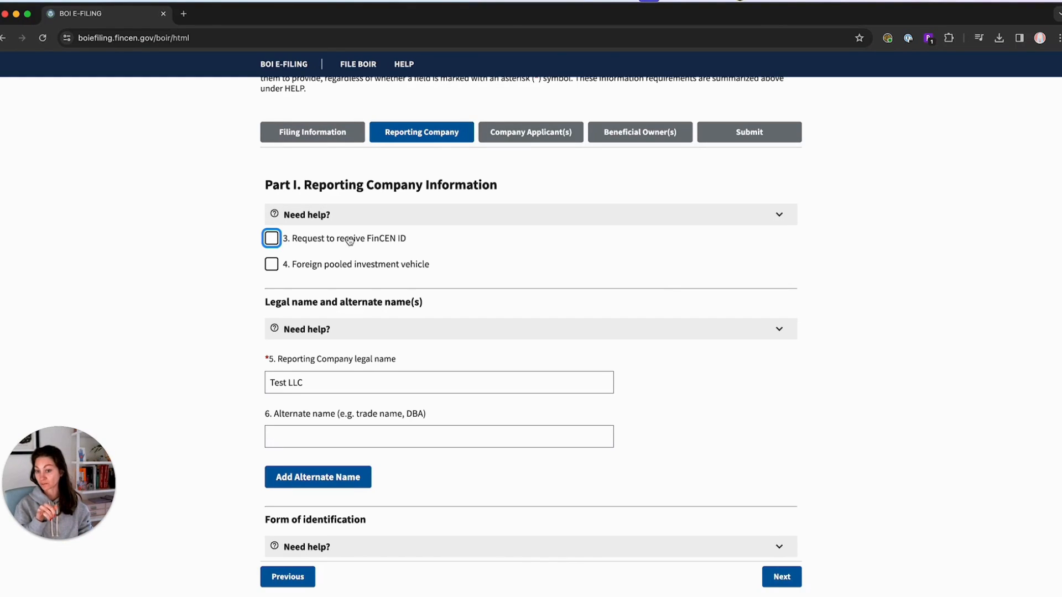
{"action": "scroll", "coordinate": [972, 220], "scroll_direction": "up", "scroll_amount": 1}
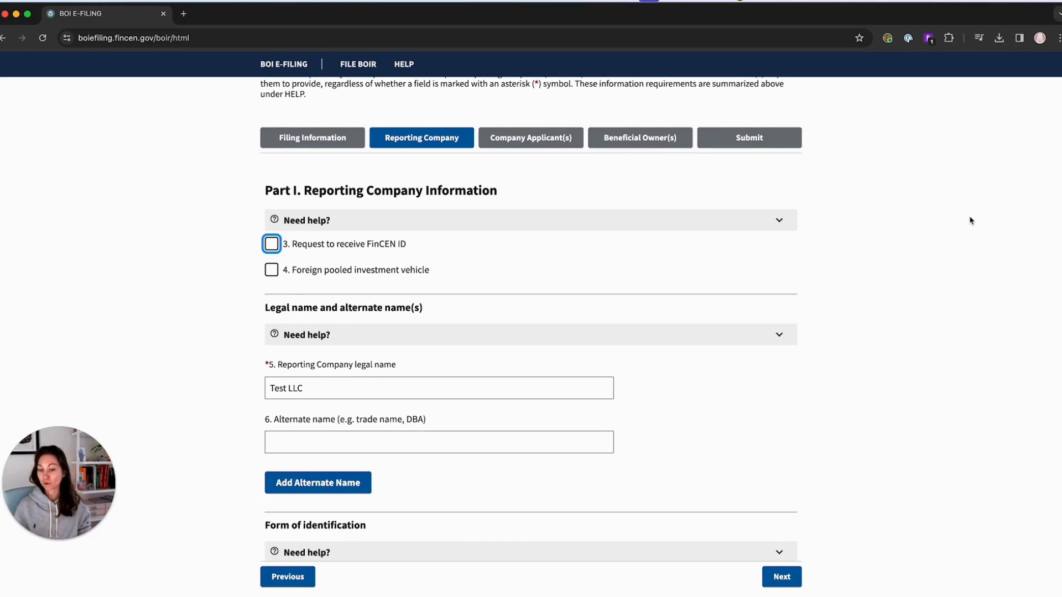
{"action": "scroll", "coordinate": [284, 303], "scroll_direction": "down", "scroll_amount": 3}
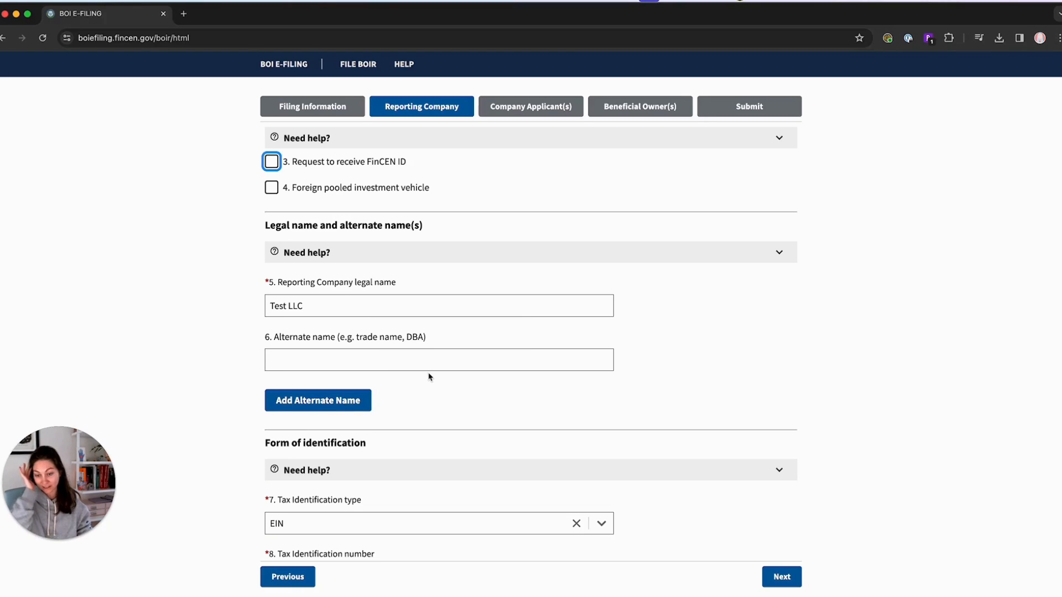
{"action": "scroll", "coordinate": [607, 361], "scroll_direction": "down", "scroll_amount": 1}
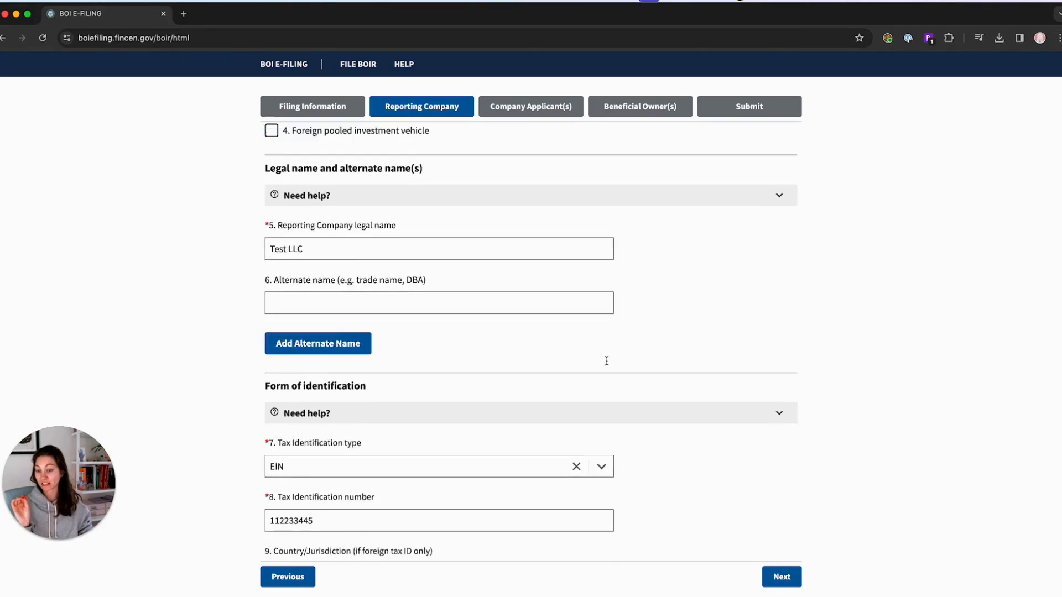
{"action": "scroll", "coordinate": [606, 361], "scroll_direction": "down", "scroll_amount": 2}
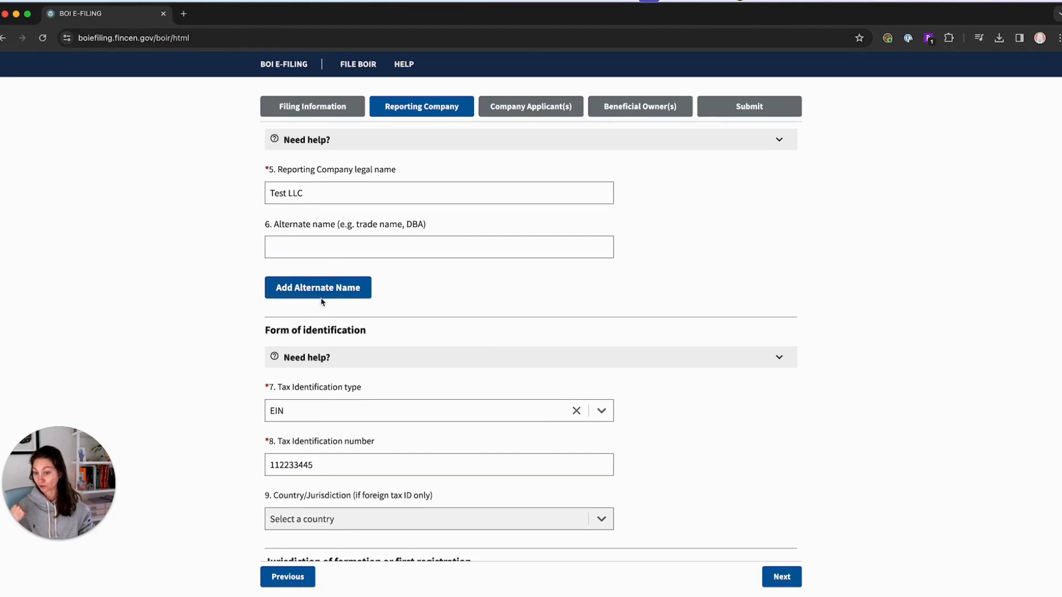
{"action": "scroll", "coordinate": [368, 297], "scroll_direction": "down", "scroll_amount": 4}
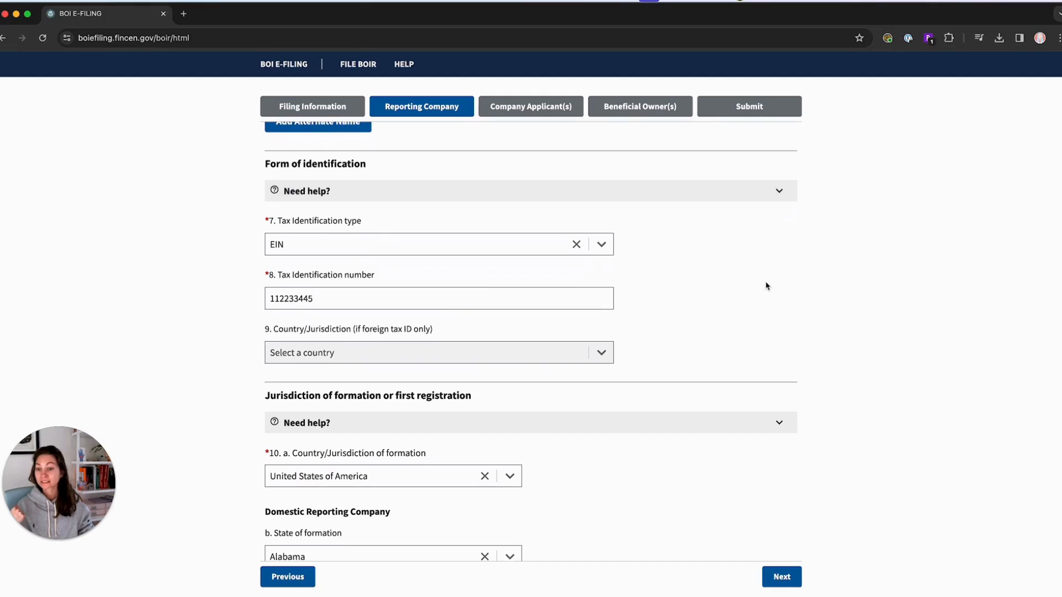
Check the available tax identification types without changing the selection, and place the cursor in the tax identification number
{"action": "left_click", "coordinate": [602, 239]}
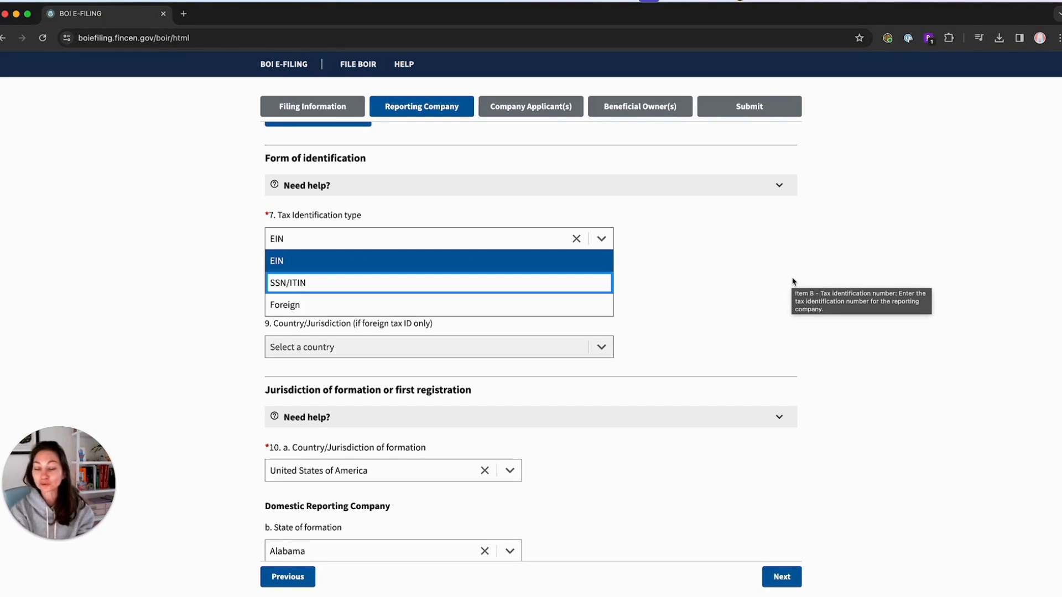
{"action": "left_click", "coordinate": [697, 225]}
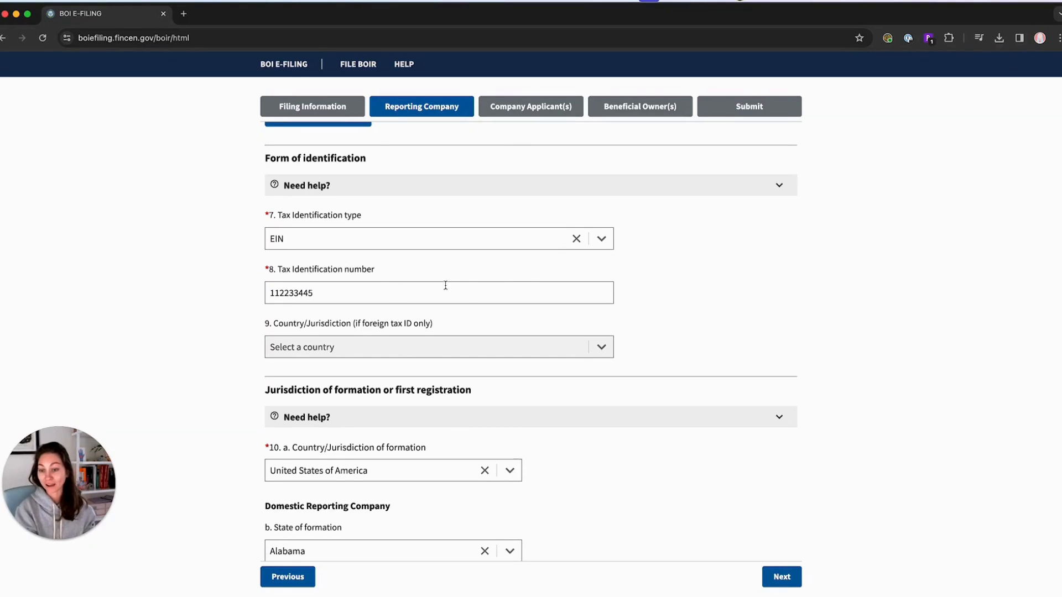
{"action": "left_click", "coordinate": [355, 287]}
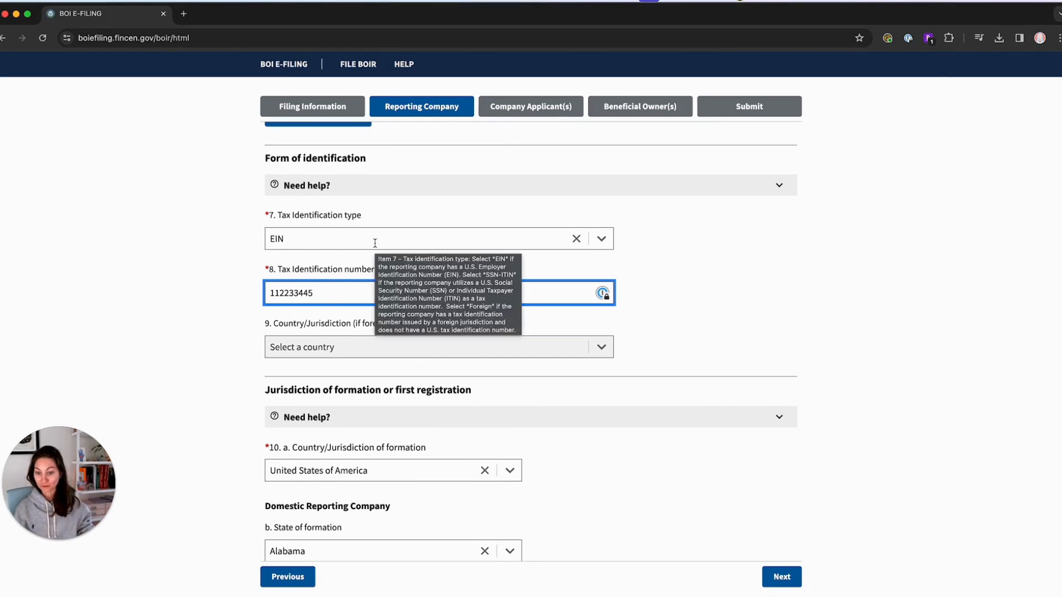
Check the available countries and states of formation under Jurisdiction of formation without changing either selection
{"action": "scroll", "coordinate": [723, 280], "scroll_direction": "down", "scroll_amount": 5}
{"action": "scroll", "coordinate": [730, 381], "scroll_direction": "down", "scroll_amount": 4}
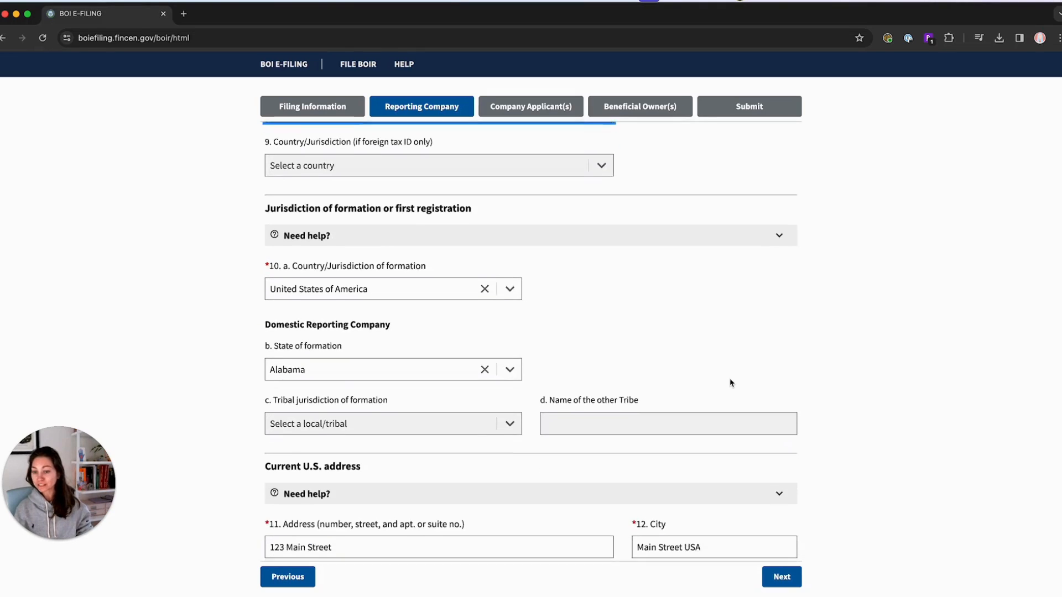
{"action": "mouse_move", "coordinate": [731, 381]}
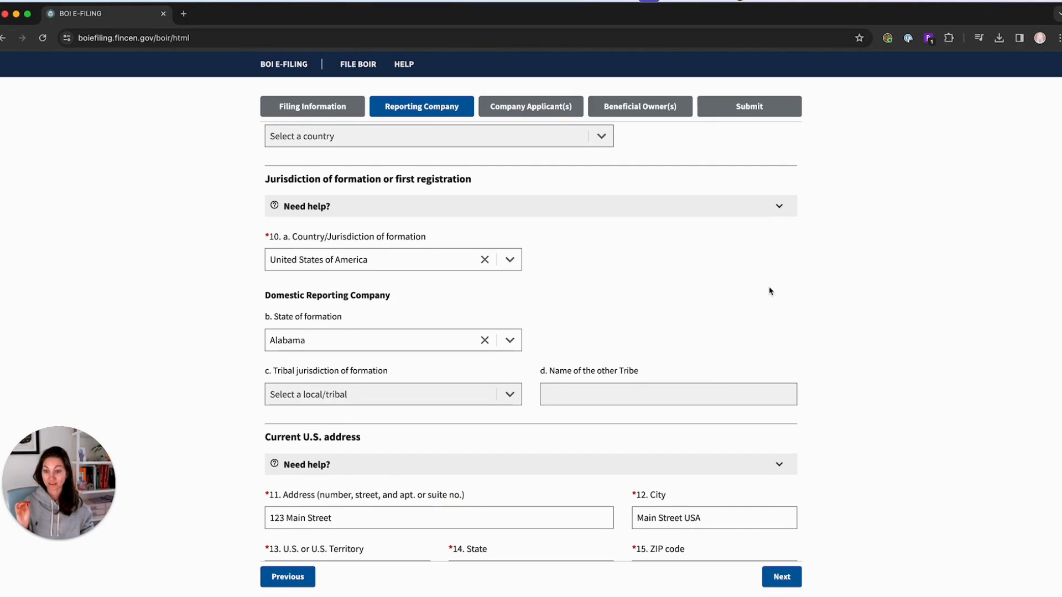
{"action": "left_click", "coordinate": [509, 261]}
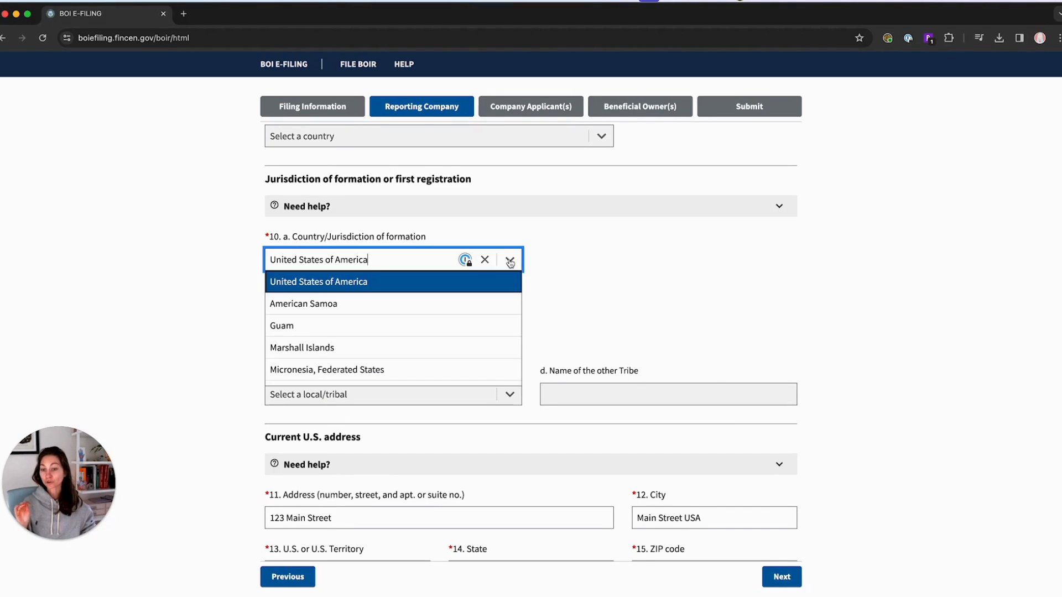
{"action": "left_click", "coordinate": [575, 264]}
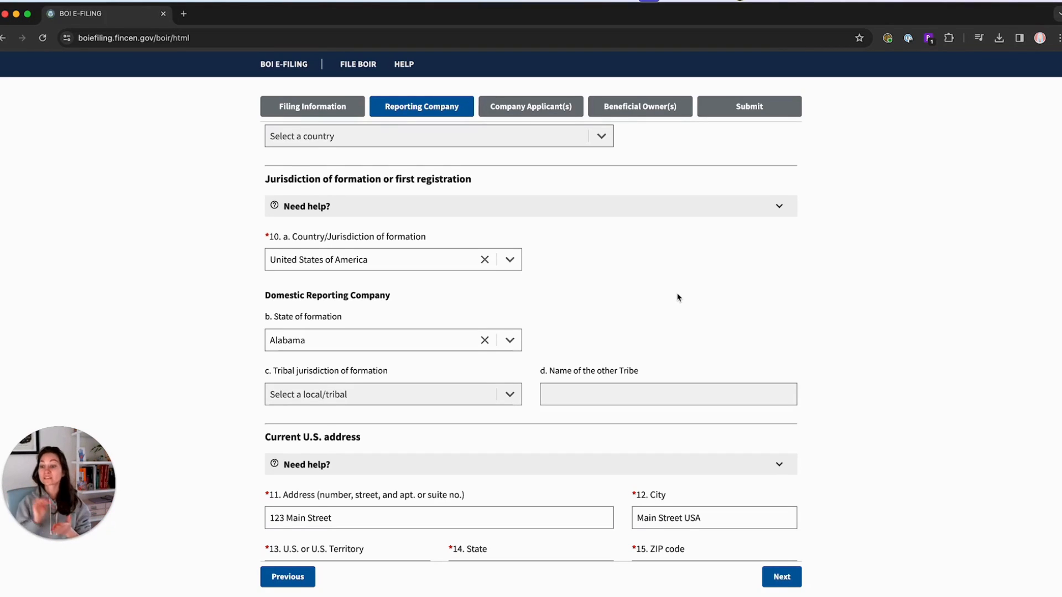
{"action": "left_click", "coordinate": [508, 342]}
{"action": "left_click", "coordinate": [616, 315]}
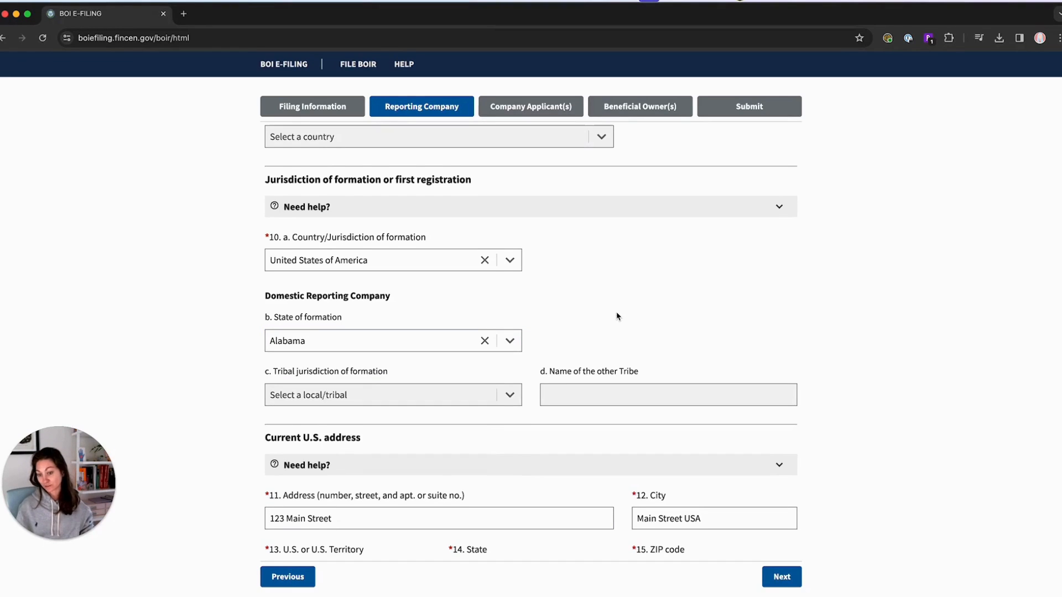
Review the company's current U.S. address and the other Reporting Company fields, and continue to the Company Applicant(s) section
{"action": "scroll", "coordinate": [617, 316], "scroll_direction": "down", "scroll_amount": 2}
{"action": "scroll", "coordinate": [618, 316], "scroll_direction": "down", "scroll_amount": 2}
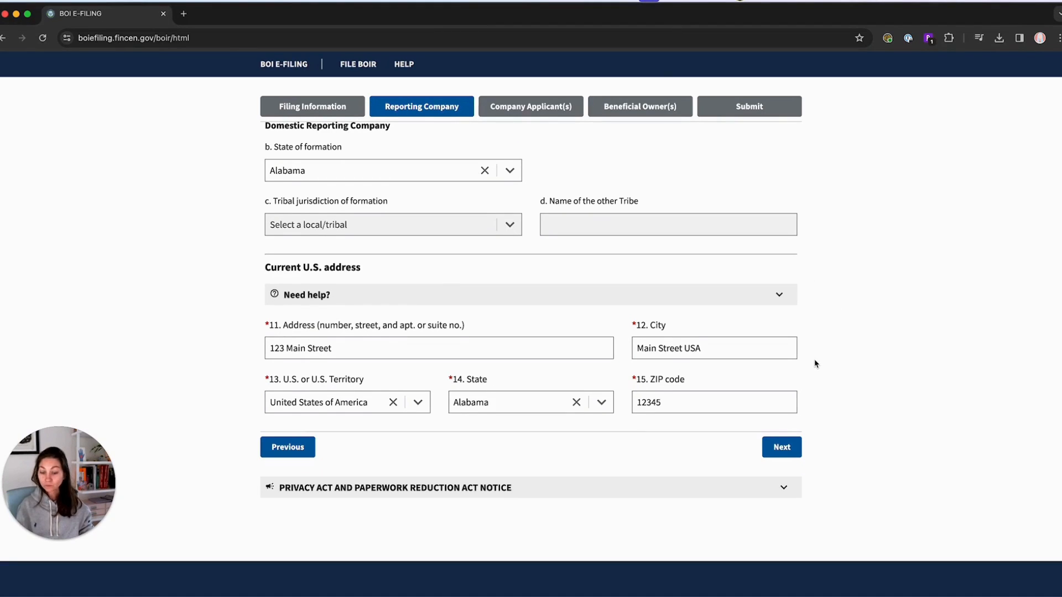
{"action": "scroll", "coordinate": [815, 363], "scroll_direction": "up", "scroll_amount": 1}
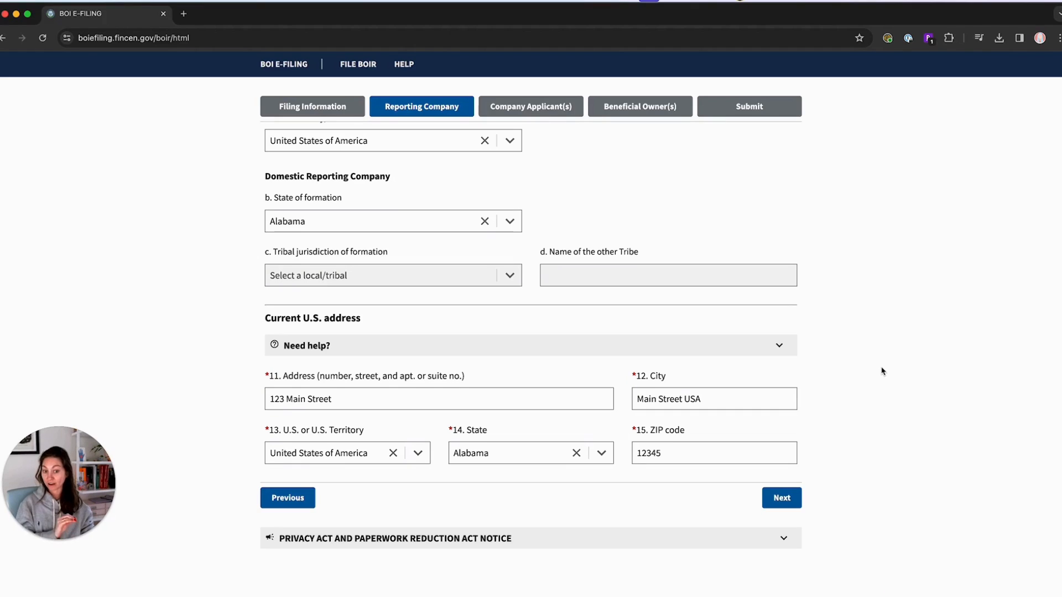
{"action": "scroll", "coordinate": [882, 371], "scroll_direction": "up", "scroll_amount": 7}
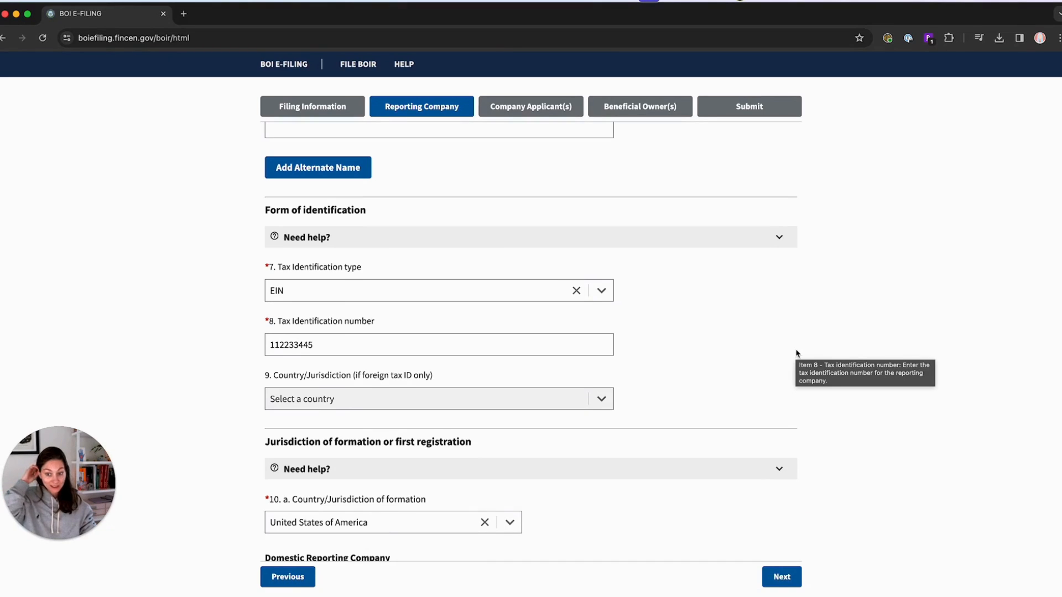
{"action": "scroll", "coordinate": [487, 349], "scroll_direction": "up", "scroll_amount": 5}
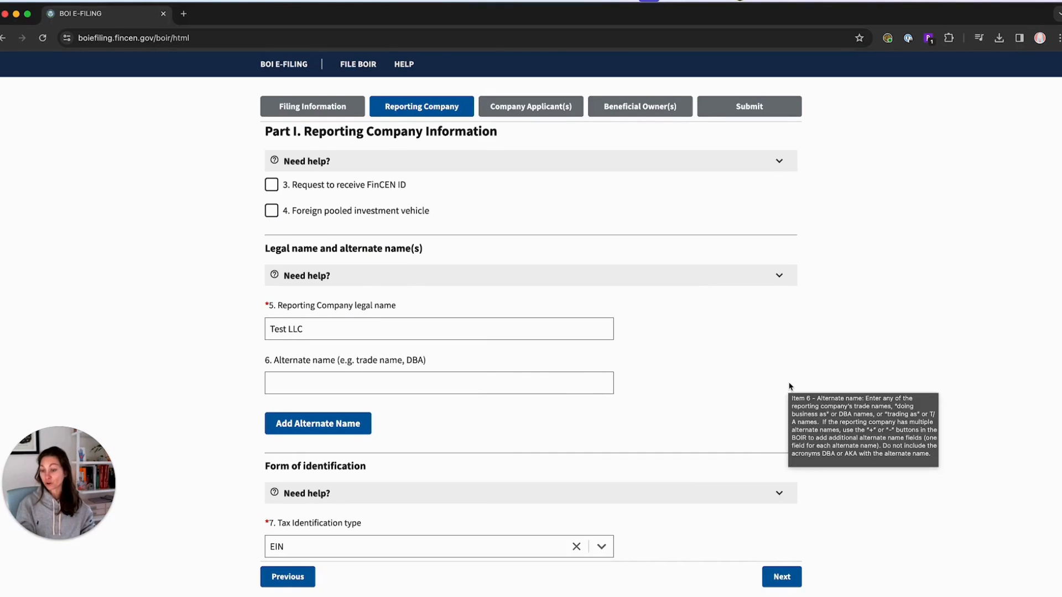
{"action": "scroll", "coordinate": [927, 363], "scroll_direction": "up", "scroll_amount": 2}
{"action": "scroll", "coordinate": [927, 363], "scroll_direction": "down", "scroll_amount": 5}
{"action": "scroll", "coordinate": [927, 365], "scroll_direction": "down", "scroll_amount": 10}
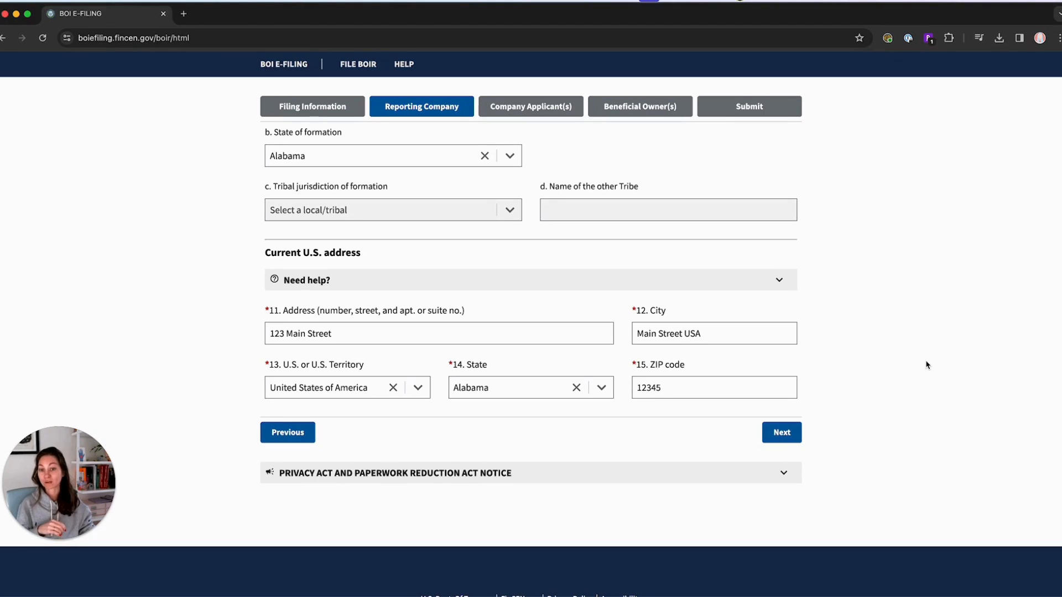
{"action": "left_click", "coordinate": [769, 434]}
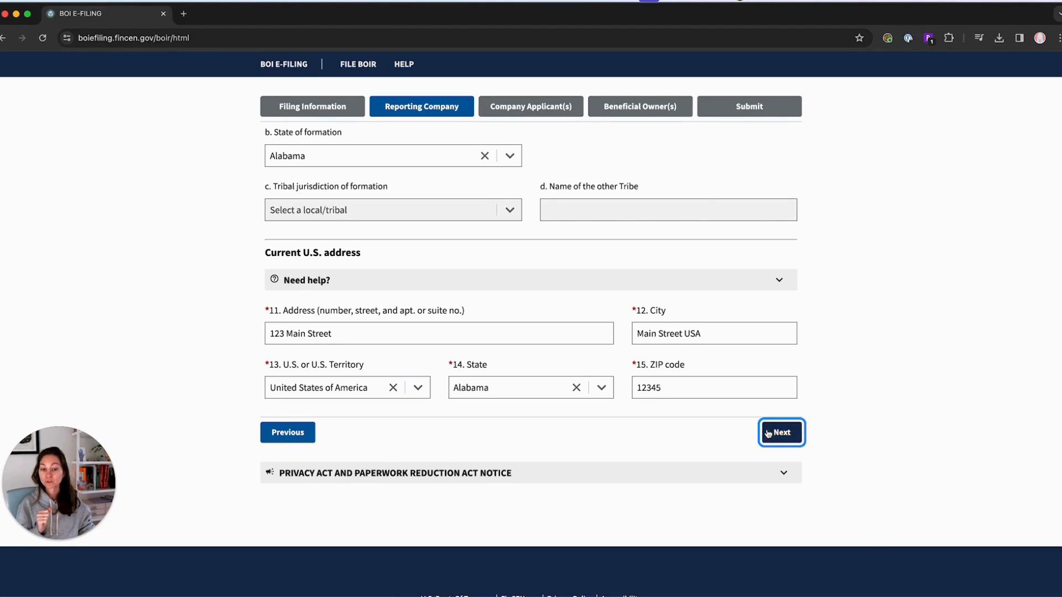
Examine the existing reporting company option and the Company Applicant #1 fields for FinCEN ID, legal name, date of birth and current address
{"action": "scroll", "coordinate": [893, 373], "scroll_direction": "down", "scroll_amount": 3}
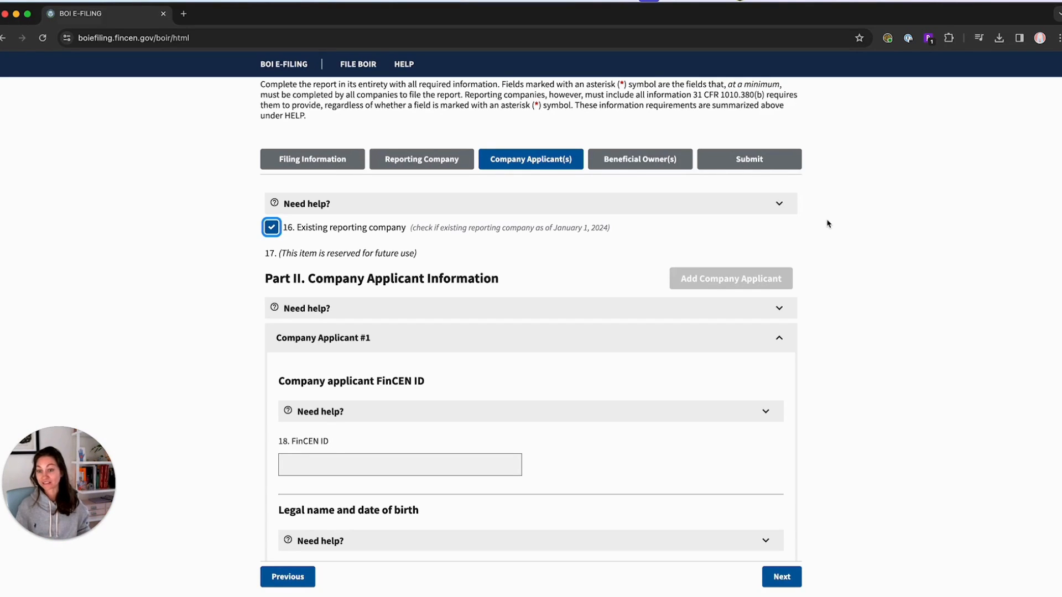
{"action": "scroll", "coordinate": [401, 397], "scroll_direction": "down", "scroll_amount": 2}
{"action": "scroll", "coordinate": [401, 397], "scroll_direction": "down", "scroll_amount": 3}
{"action": "scroll", "coordinate": [351, 458], "scroll_direction": "down", "scroll_amount": 1}
{"action": "scroll", "coordinate": [352, 458], "scroll_direction": "up", "scroll_amount": 1}
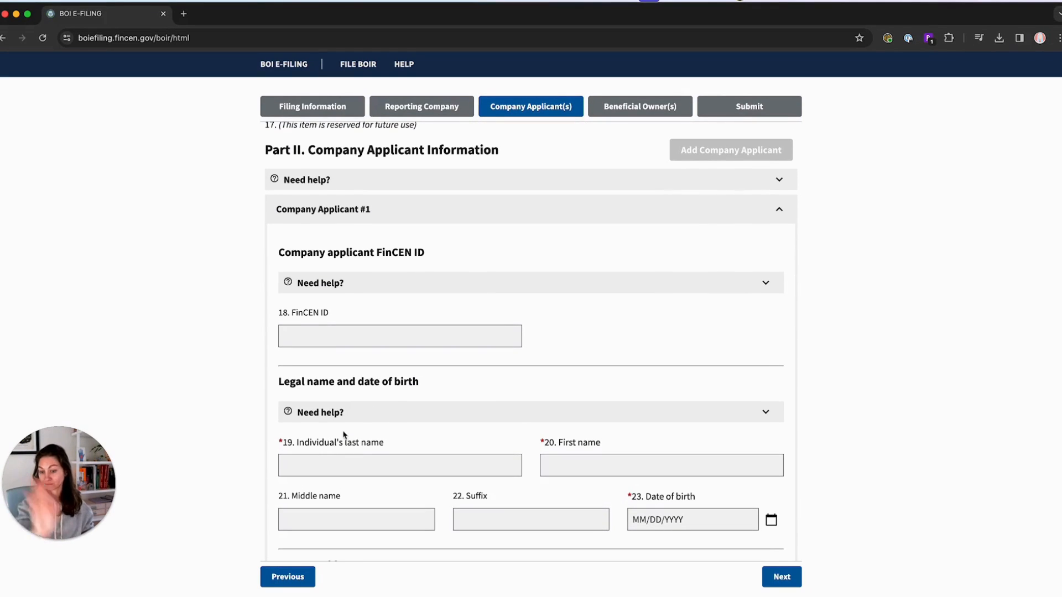
{"action": "scroll", "coordinate": [352, 432], "scroll_direction": "down", "scroll_amount": 4}
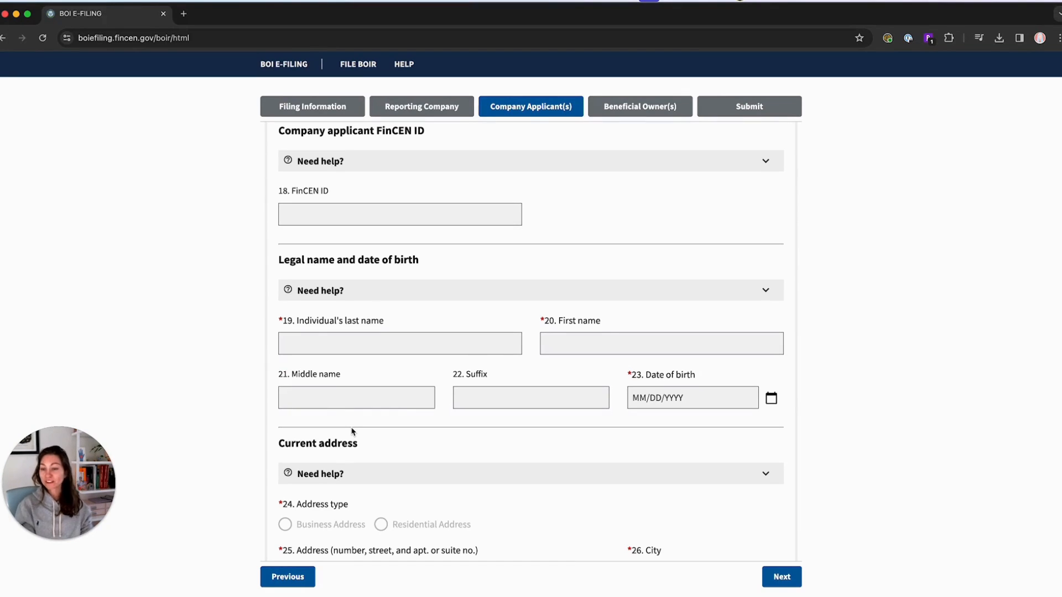
{"action": "scroll", "coordinate": [352, 432], "scroll_direction": "up", "scroll_amount": 7}
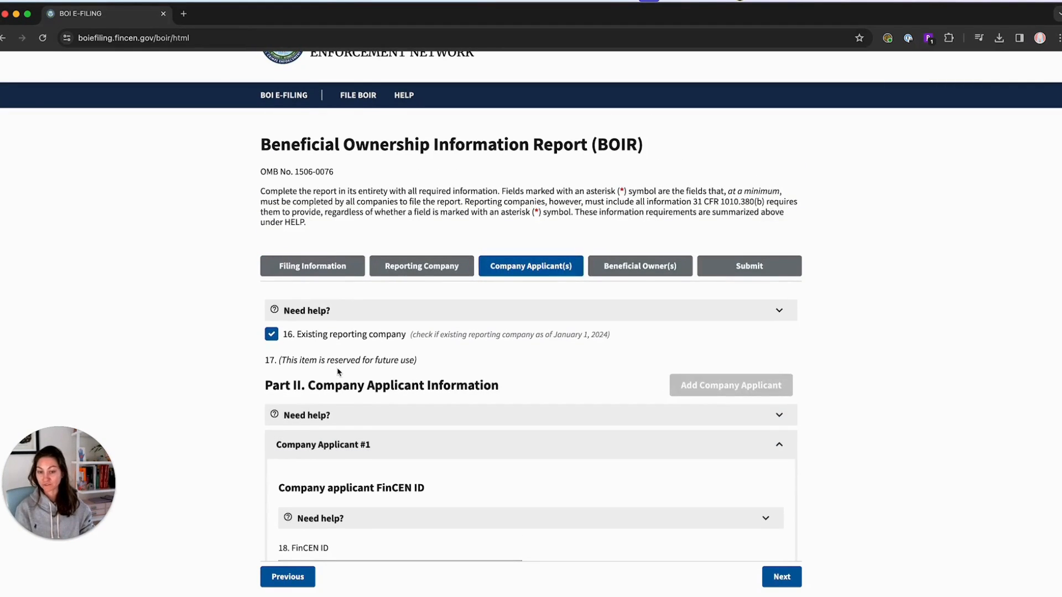
{"action": "scroll", "coordinate": [343, 372], "scroll_direction": "down", "scroll_amount": 2}
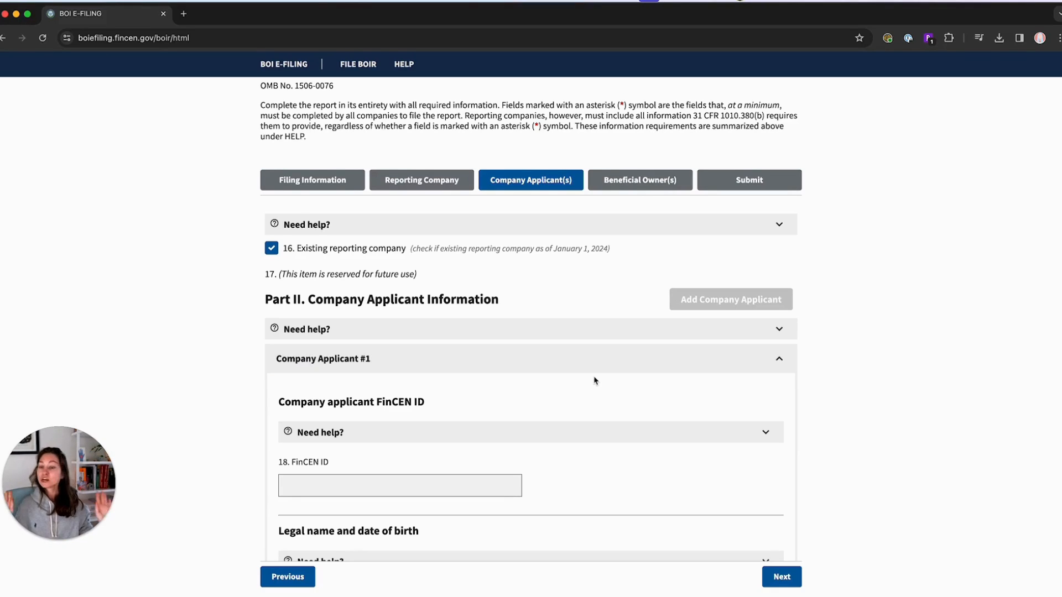
{"action": "scroll", "coordinate": [595, 381], "scroll_direction": "down", "scroll_amount": 2}
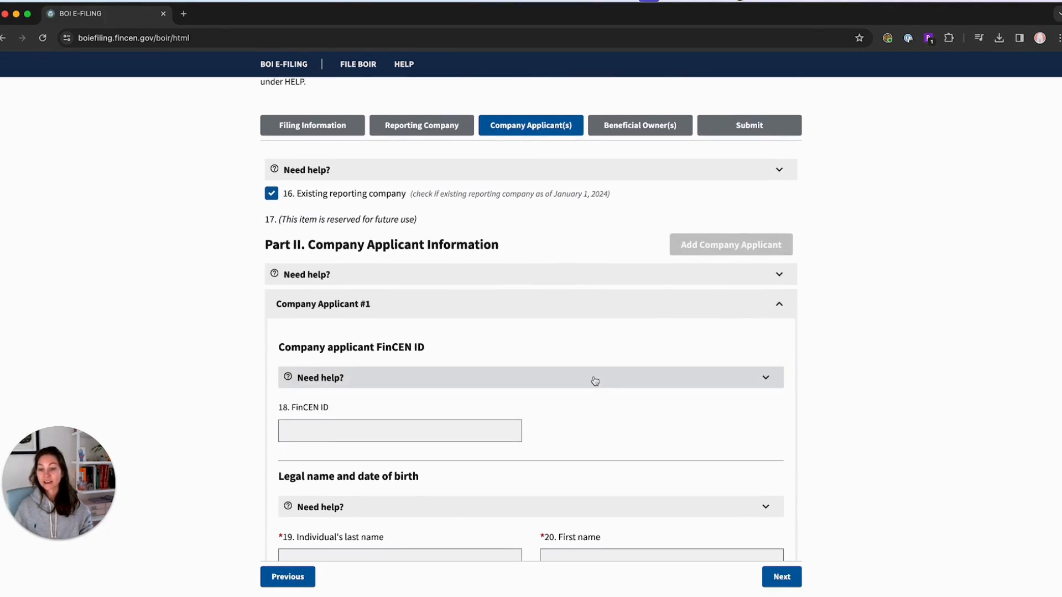
{"action": "scroll", "coordinate": [596, 381], "scroll_direction": "up", "scroll_amount": 1}
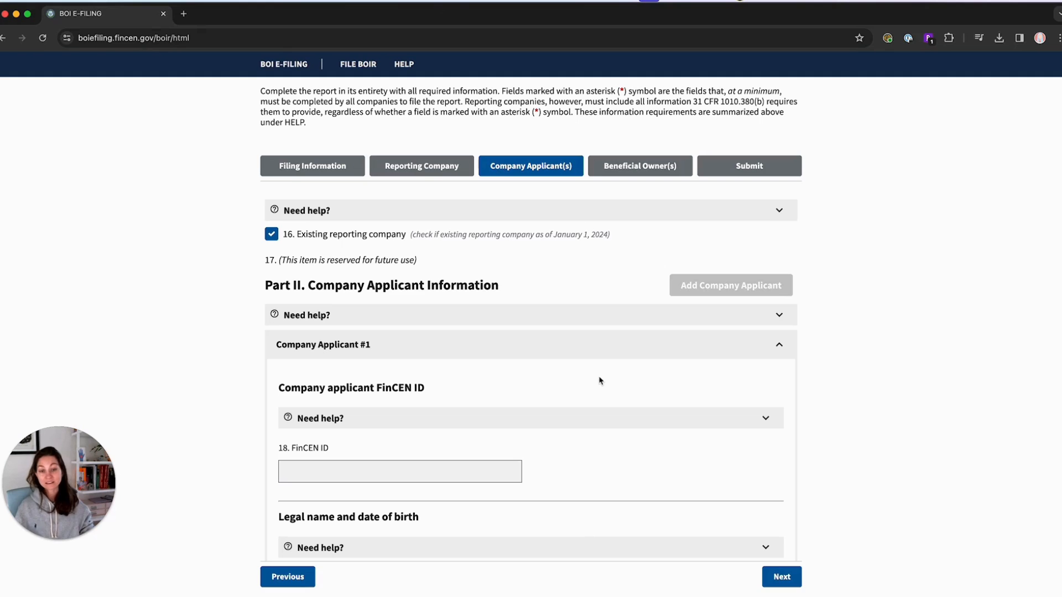
{"action": "scroll", "coordinate": [639, 364], "scroll_direction": "down", "scroll_amount": 15}
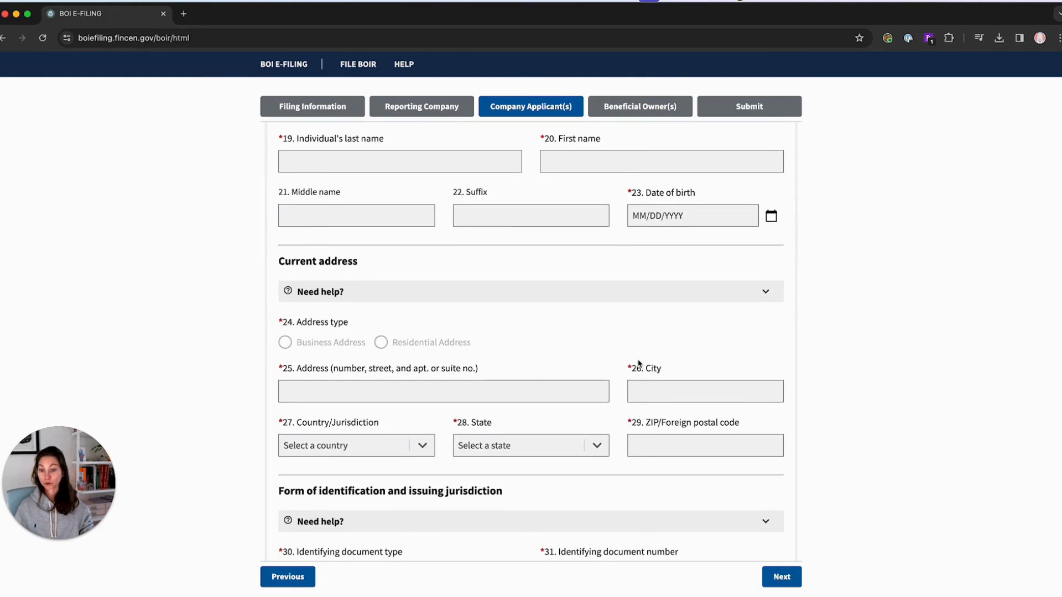
{"action": "scroll", "coordinate": [639, 363], "scroll_direction": "up", "scroll_amount": 10}
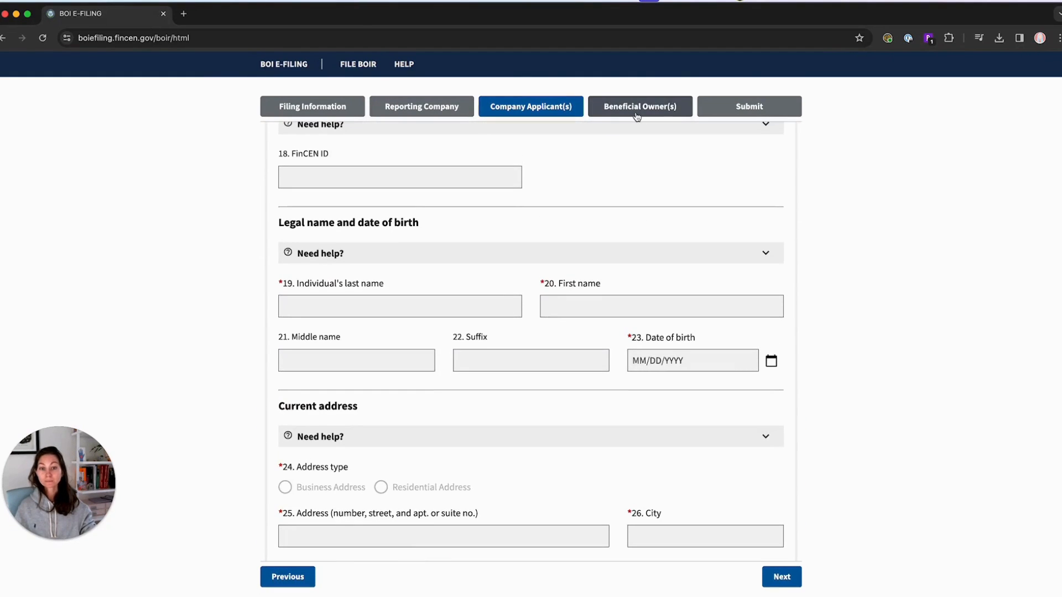
Go to the Beneficial Owner(s) section of the report, leaving the parent/guardian option unchecked
{"action": "left_click", "coordinate": [640, 106]}
{"action": "scroll", "coordinate": [788, 191], "scroll_direction": "up", "scroll_amount": 3}
{"action": "scroll", "coordinate": [788, 192], "scroll_direction": "up", "scroll_amount": 1}
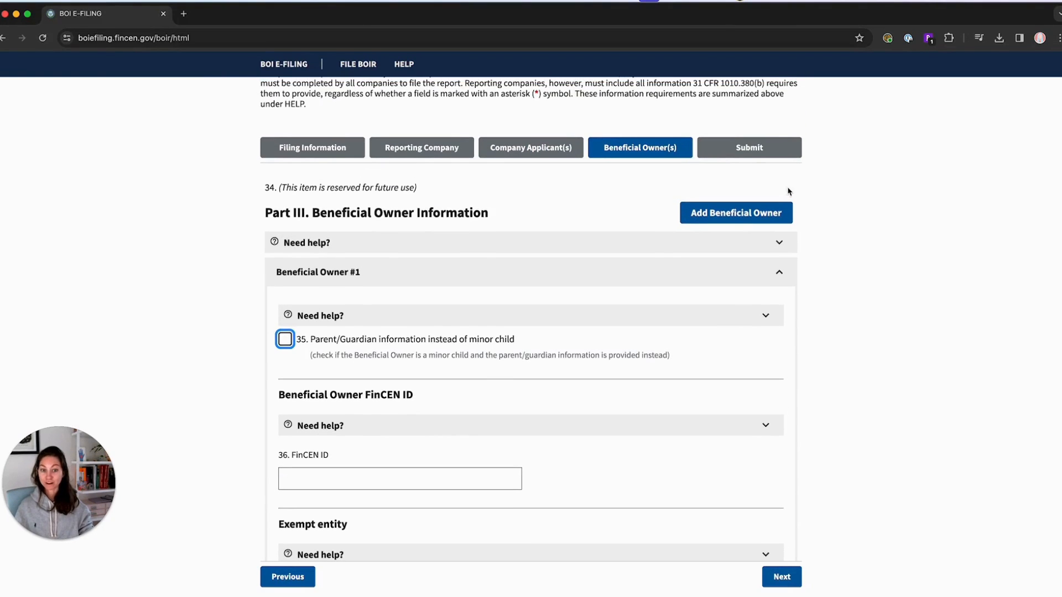
{"action": "left_click", "coordinate": [957, 249]}
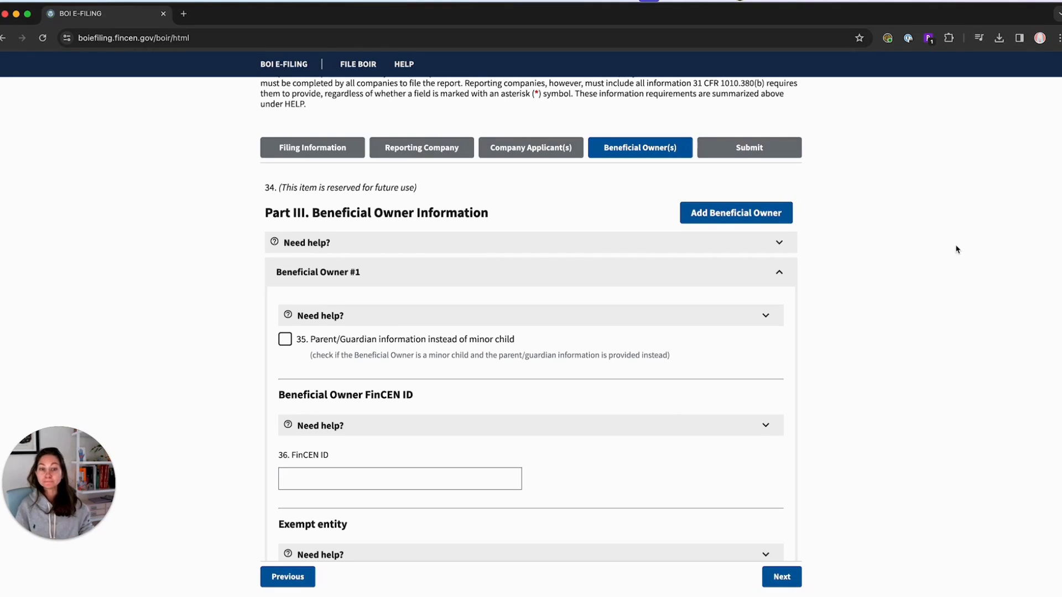
Review the Beneficial Owner #1 fields, from the parent/guardian option and FinCEN ID to the residential address and identifying document image
{"action": "scroll", "coordinate": [777, 282], "scroll_direction": "down", "scroll_amount": 3}
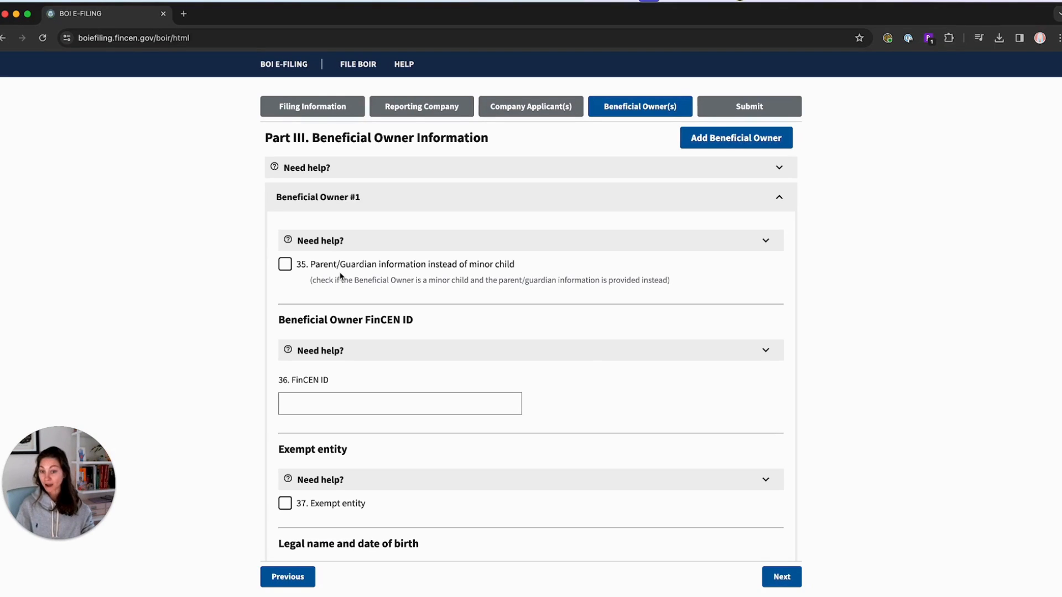
{"action": "scroll", "coordinate": [292, 277], "scroll_direction": "down", "scroll_amount": 4}
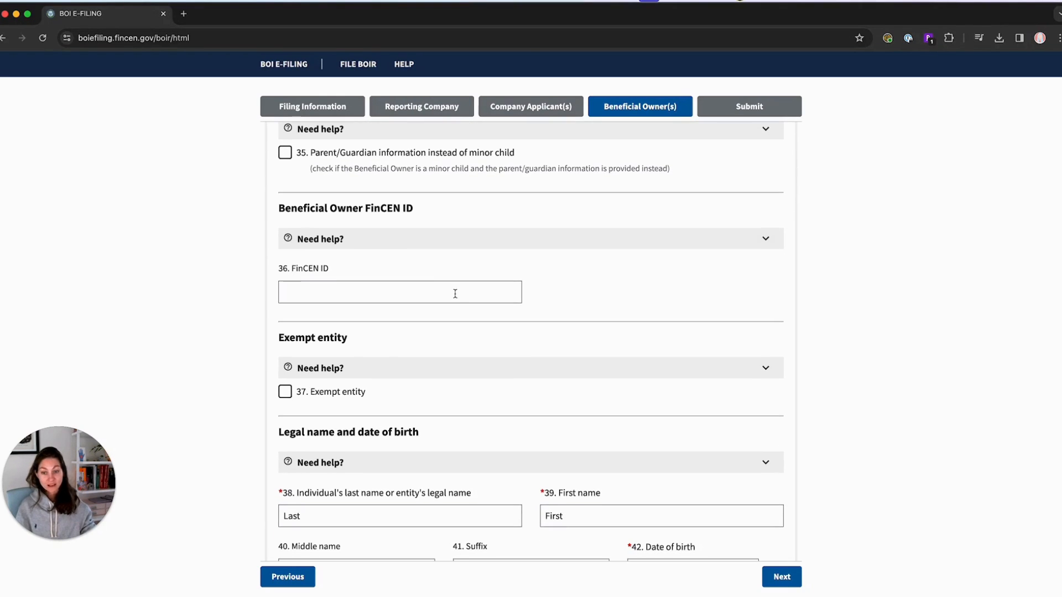
{"action": "mouse_move", "coordinate": [449, 294]}
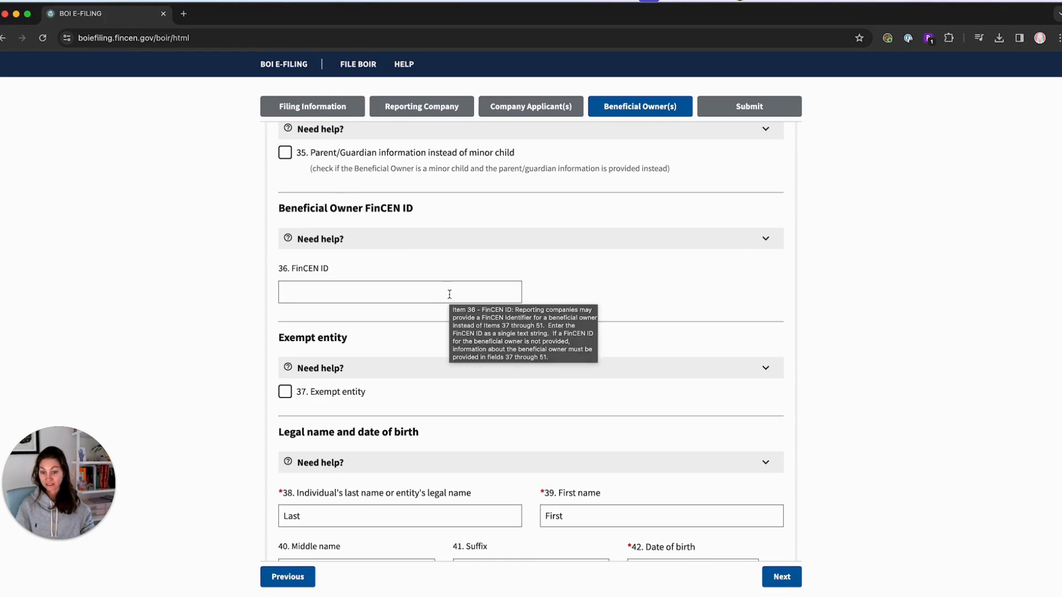
{"action": "scroll", "coordinate": [906, 281], "scroll_direction": "down", "scroll_amount": 4}
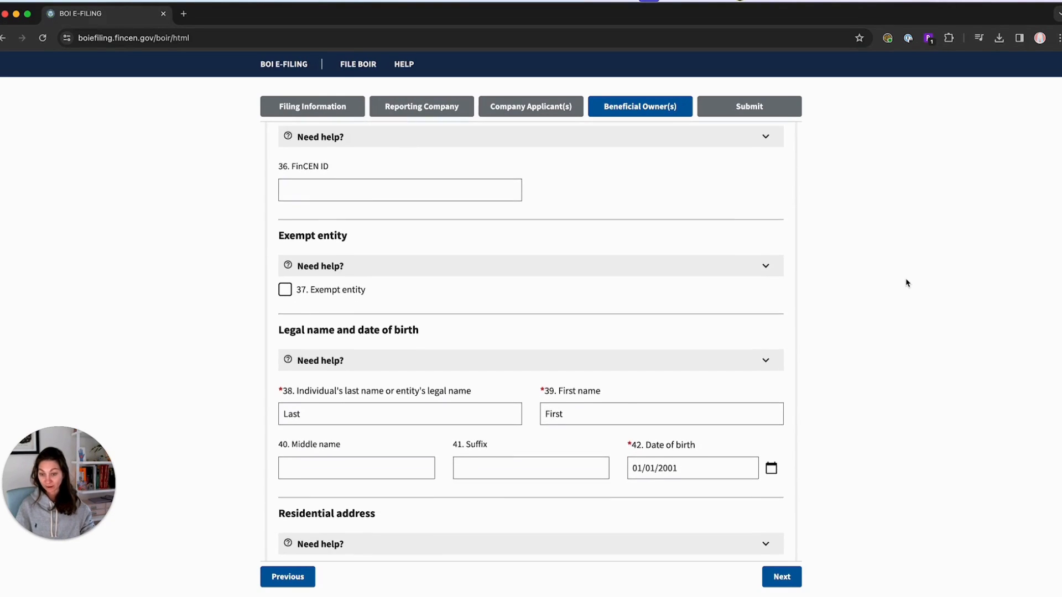
{"action": "scroll", "coordinate": [906, 282], "scroll_direction": "down", "scroll_amount": 5}
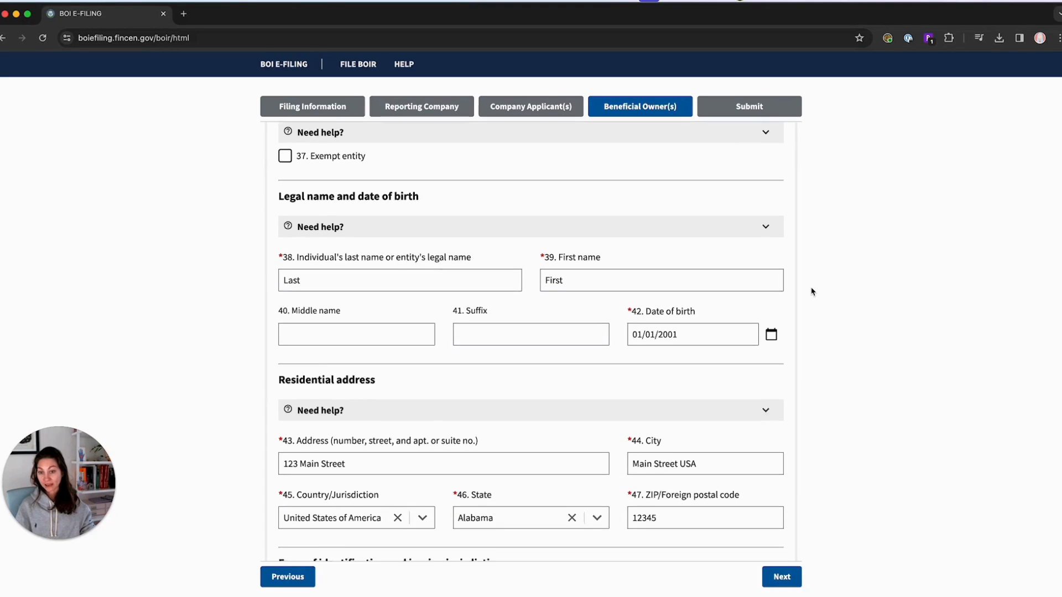
{"action": "scroll", "coordinate": [812, 292], "scroll_direction": "down", "scroll_amount": 2}
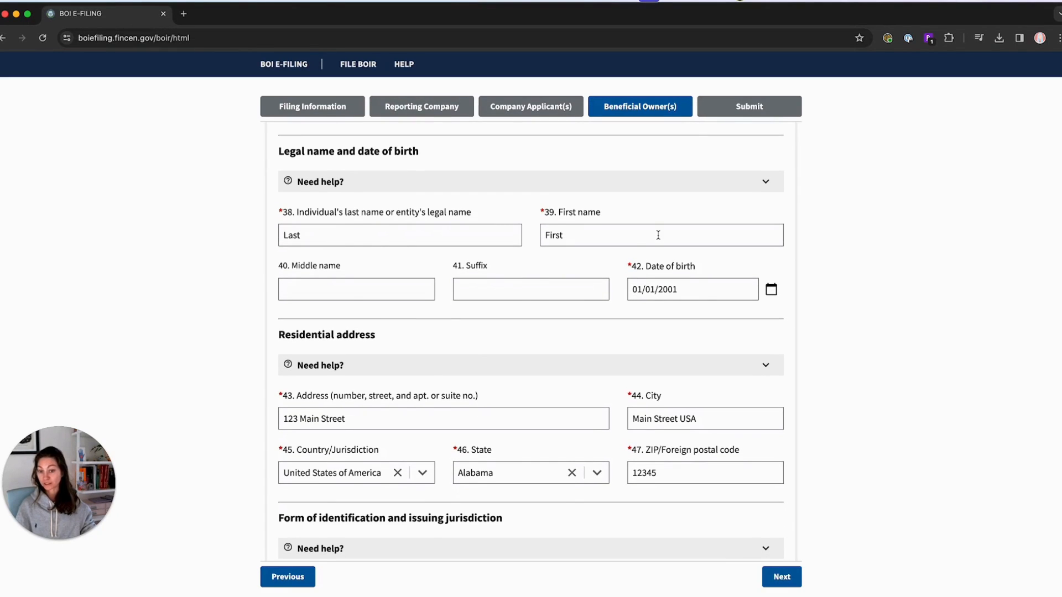
{"action": "scroll", "coordinate": [705, 293], "scroll_direction": "down", "scroll_amount": 5}
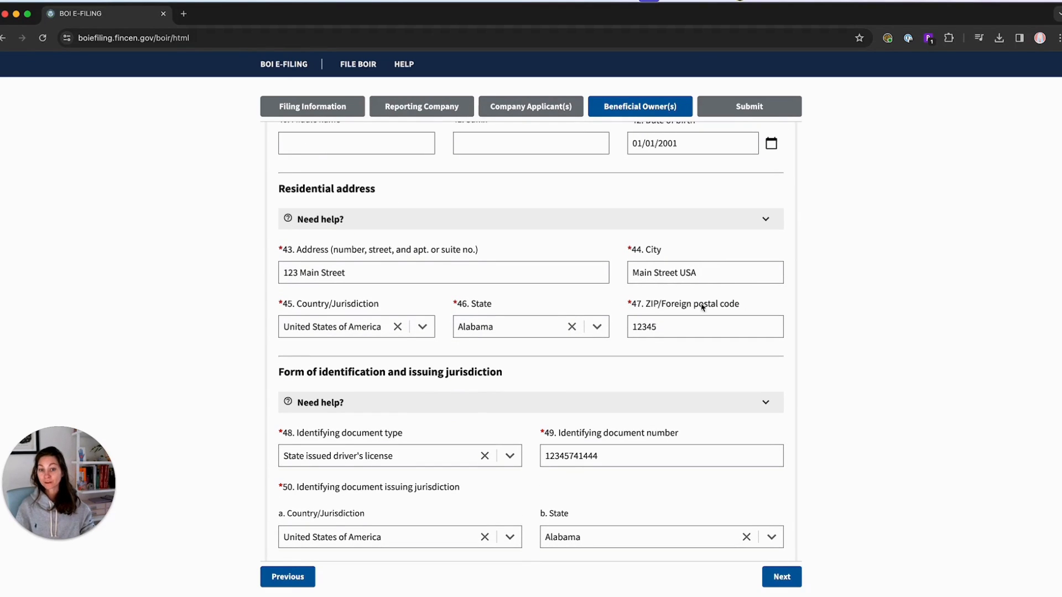
{"action": "scroll", "coordinate": [328, 292], "scroll_direction": "down", "scroll_amount": 3}
{"action": "scroll", "coordinate": [328, 292], "scroll_direction": "down", "scroll_amount": 2}
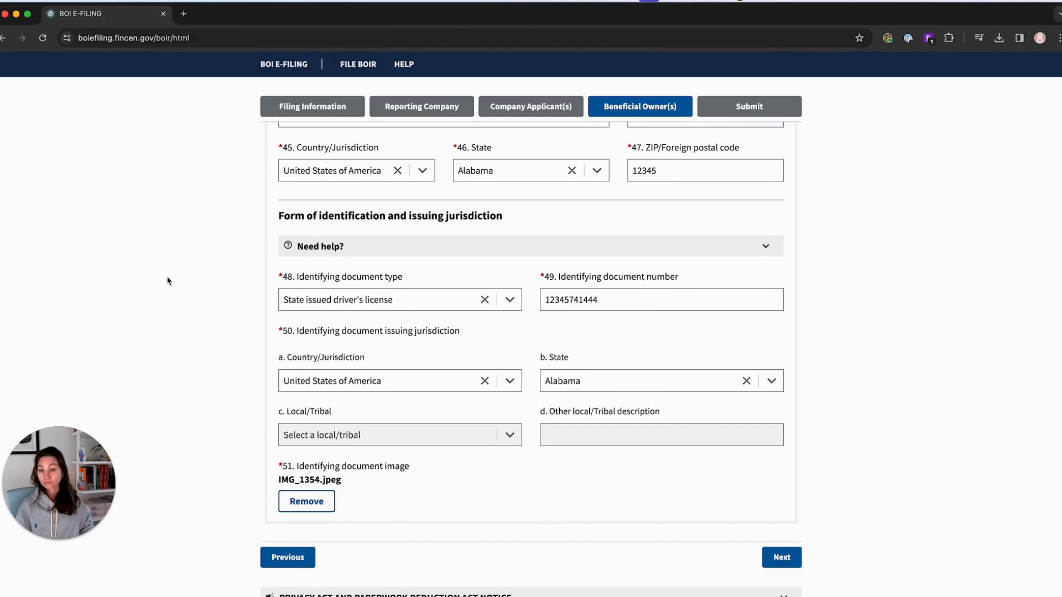
Check the available identifying document types without changing the selection, and look over the Beneficial Owner #1 FinCEN ID and exempt entity fields again
{"action": "left_click", "coordinate": [510, 300]}
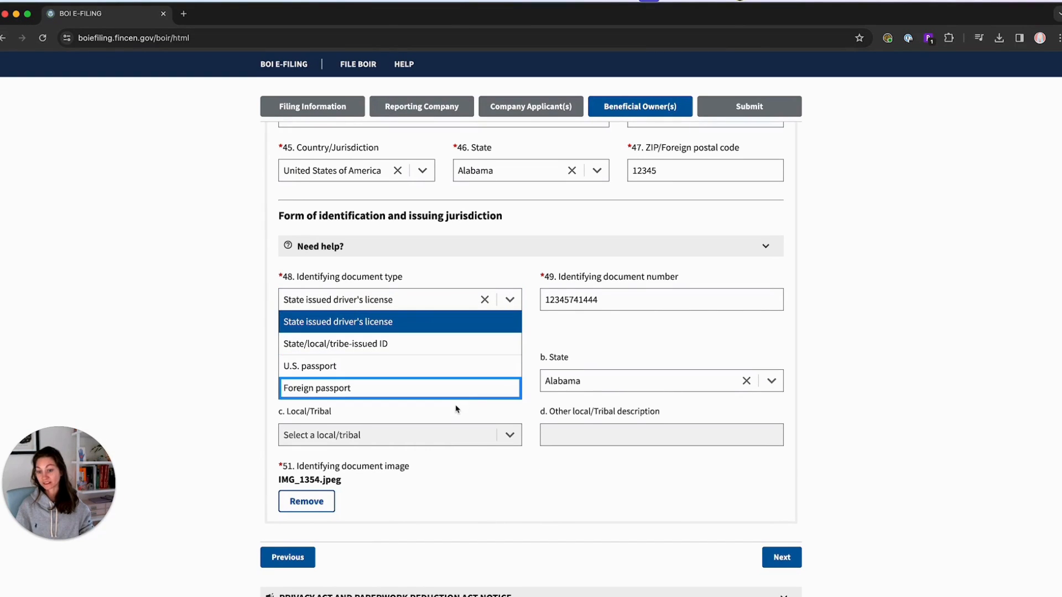
{"action": "left_click", "coordinate": [657, 302]}
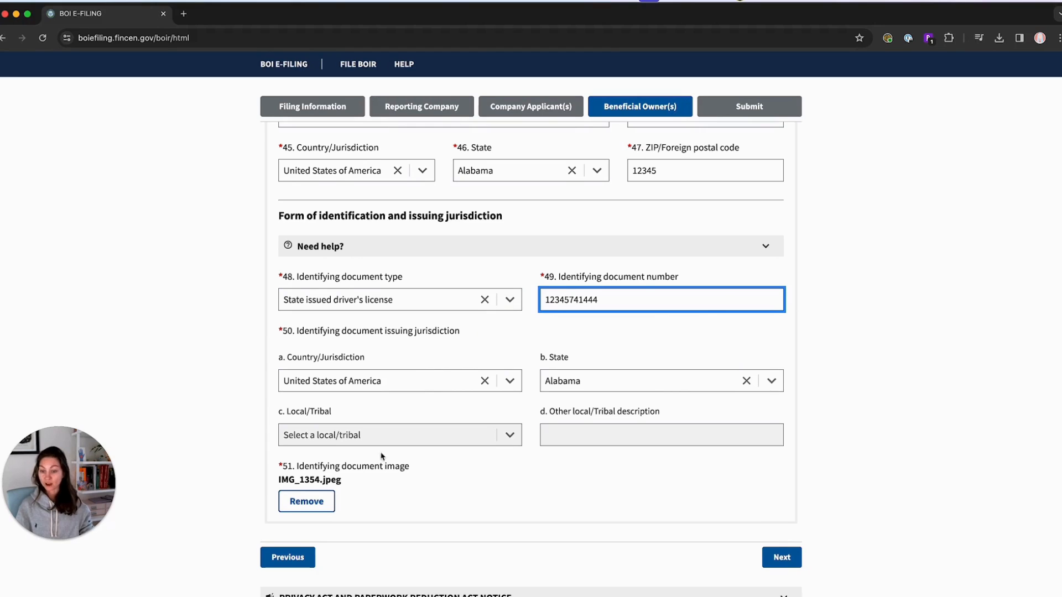
{"action": "scroll", "coordinate": [382, 470], "scroll_direction": "up", "scroll_amount": 10}
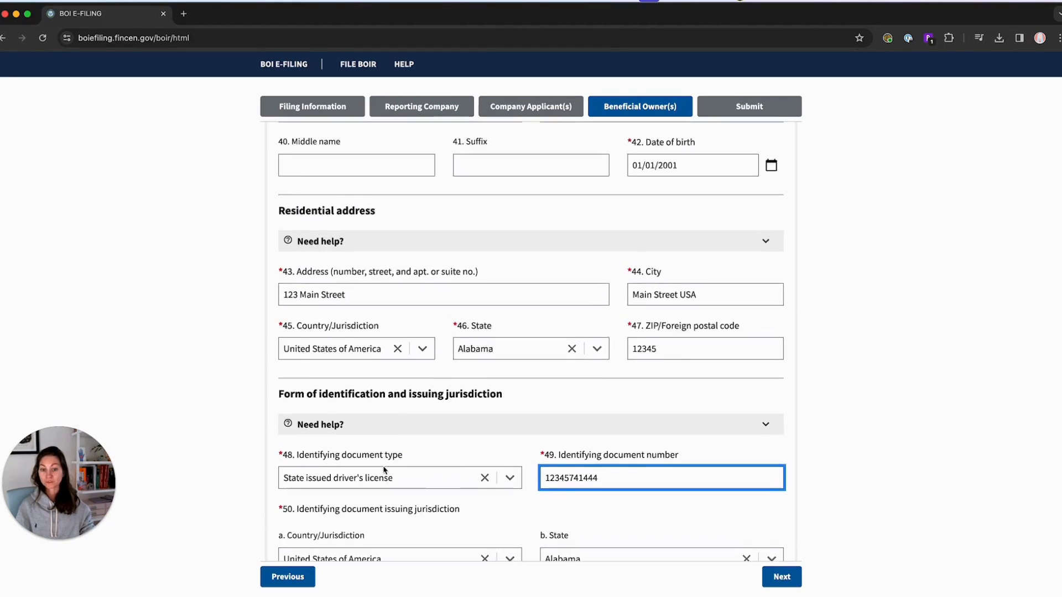
{"action": "scroll", "coordinate": [384, 470], "scroll_direction": "up", "scroll_amount": 8}
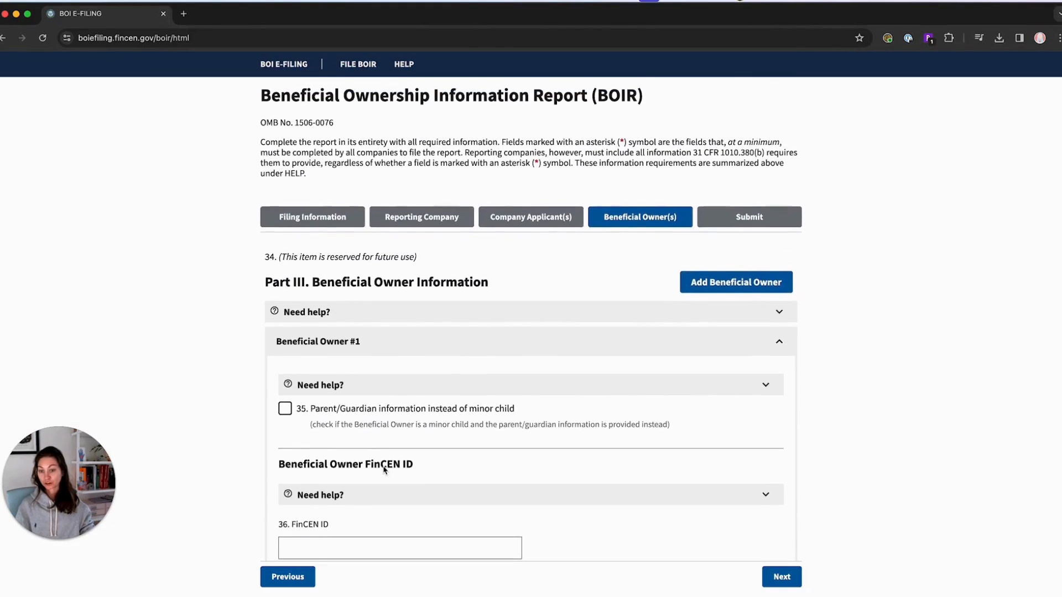
{"action": "scroll", "coordinate": [385, 470], "scroll_direction": "down", "scroll_amount": 3}
{"action": "scroll", "coordinate": [384, 470], "scroll_direction": "down", "scroll_amount": 3}
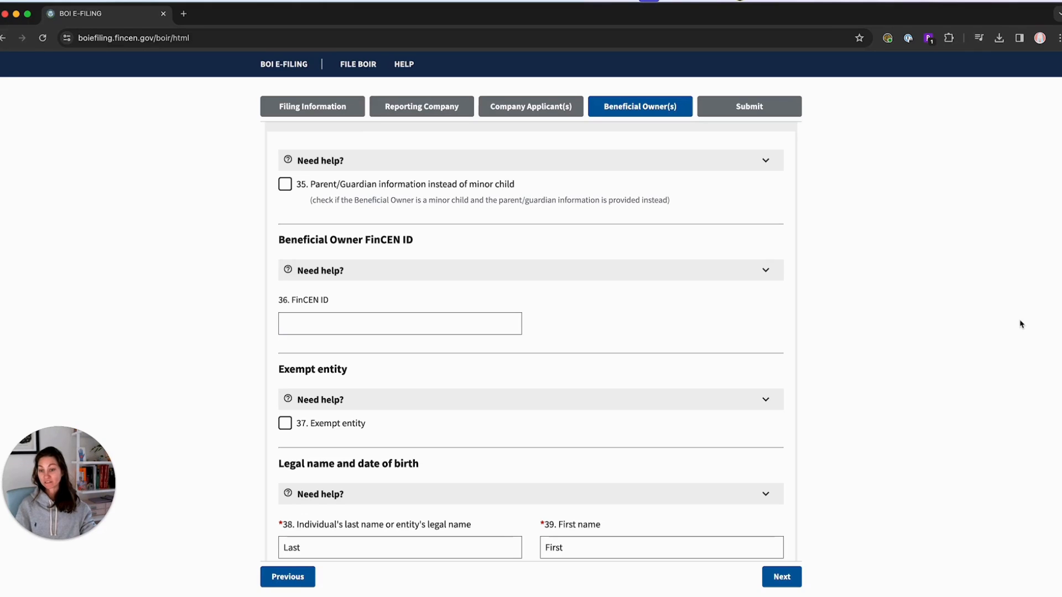
Review Beneficial Owner #1's legal name, date of birth, residential address and identification fields, including the document type options, keeping the current selection
{"action": "scroll", "coordinate": [1022, 324], "scroll_direction": "down", "scroll_amount": 5}
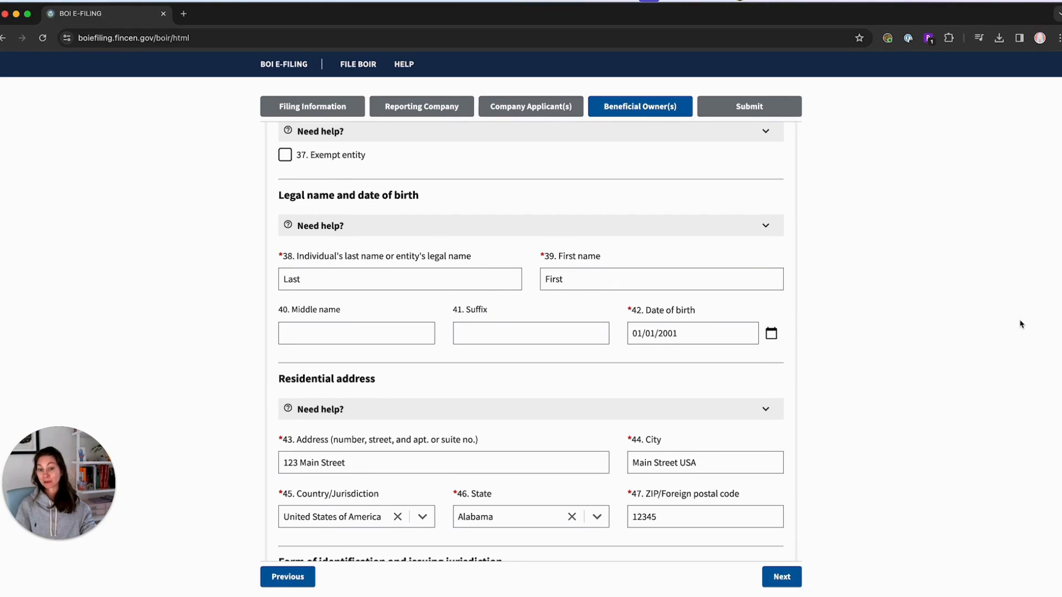
{"action": "scroll", "coordinate": [1021, 324], "scroll_direction": "down", "scroll_amount": 3}
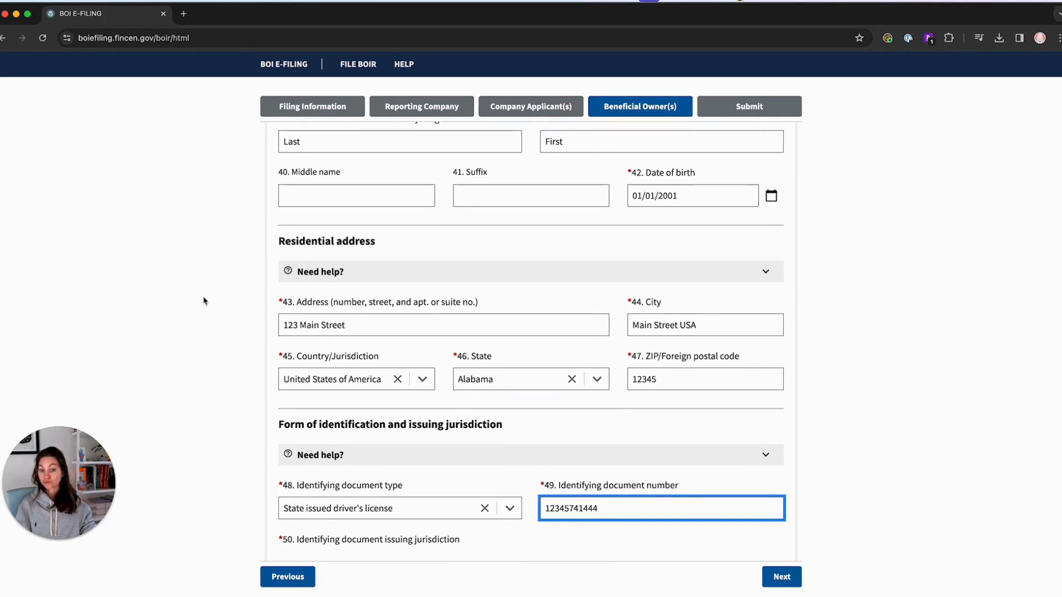
{"action": "scroll", "coordinate": [203, 301], "scroll_direction": "down", "scroll_amount": 2}
{"action": "scroll", "coordinate": [203, 301], "scroll_direction": "down", "scroll_amount": 2}
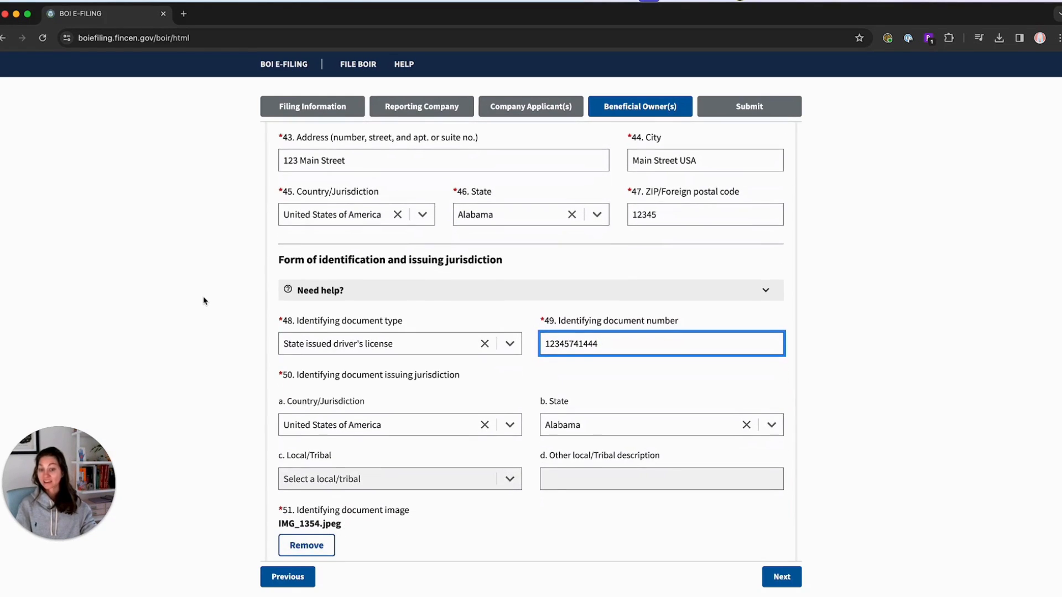
{"action": "left_click", "coordinate": [509, 344]}
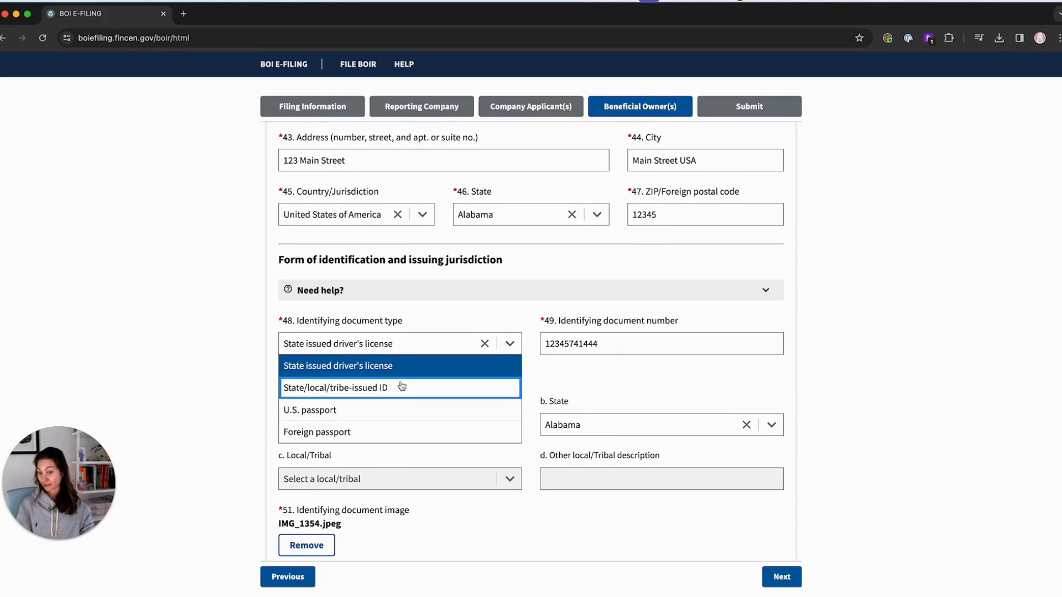
{"action": "left_click", "coordinate": [688, 404]}
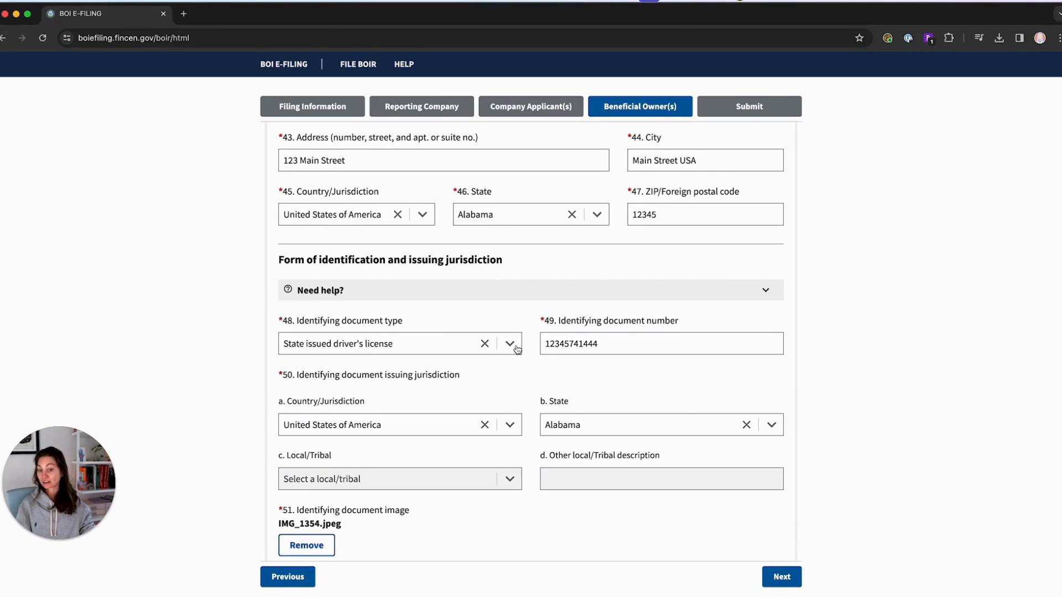
{"action": "scroll", "coordinate": [509, 347], "scroll_direction": "down", "scroll_amount": 3}
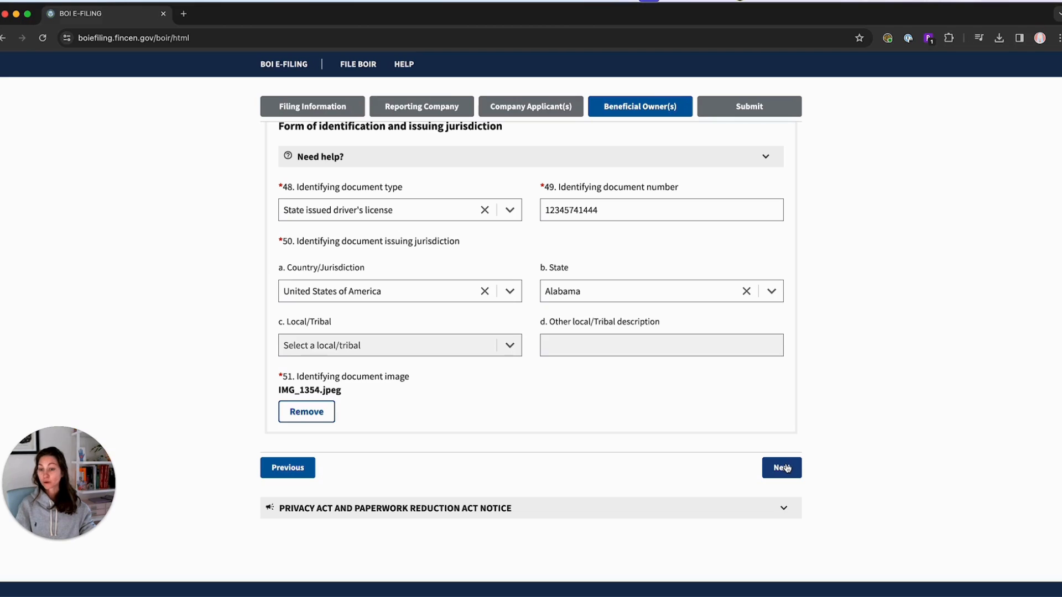
Go to the Submit section of the report and review the email, name, certification, compliance reminder and human verification items
{"action": "scroll", "coordinate": [682, 376], "scroll_direction": "up", "scroll_amount": 1}
{"action": "scroll", "coordinate": [684, 377], "scroll_direction": "up", "scroll_amount": 12}
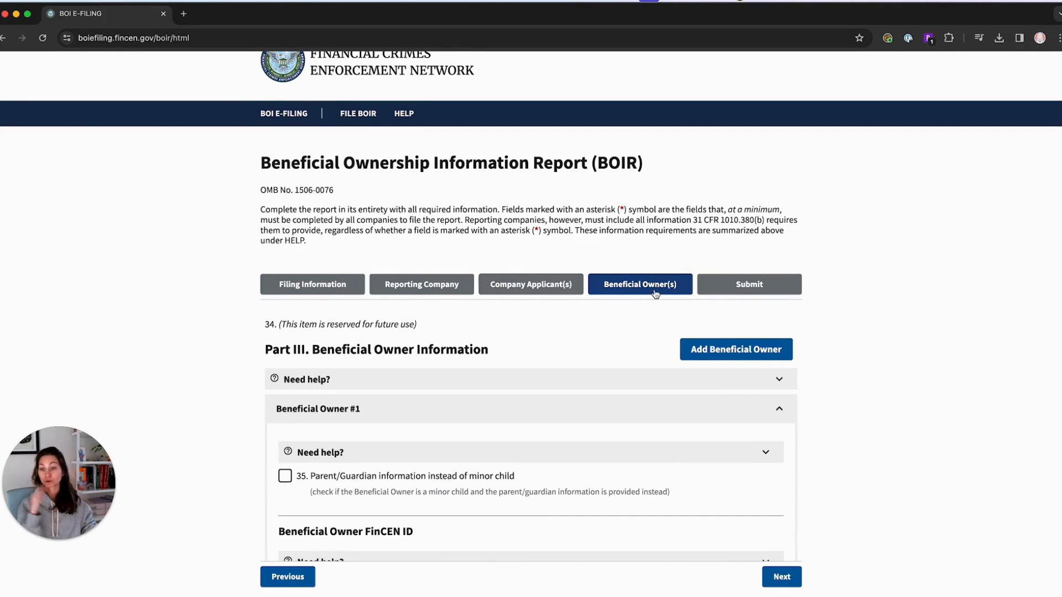
{"action": "left_click", "coordinate": [789, 583]}
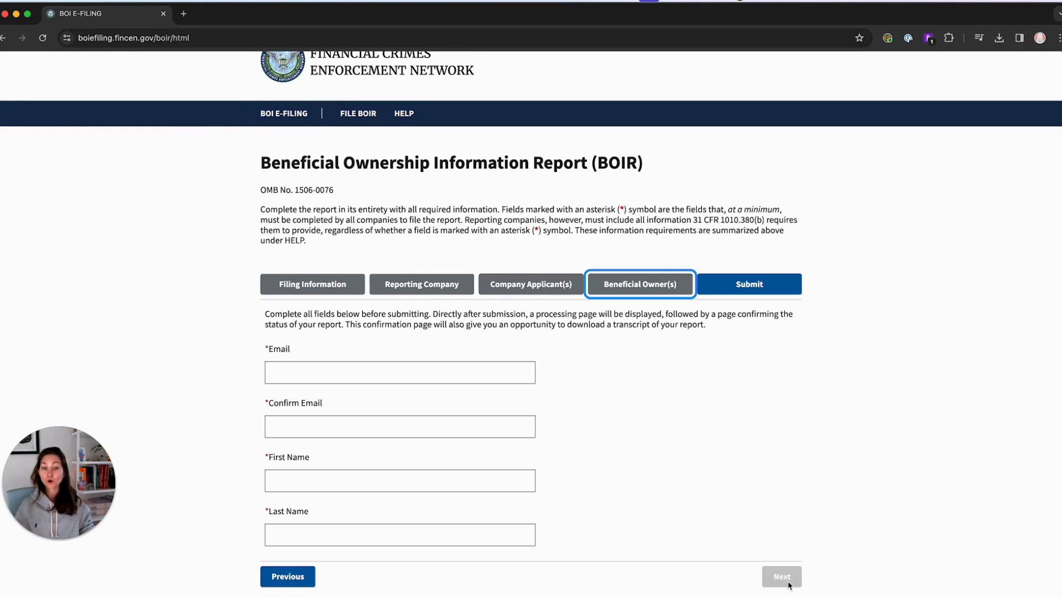
{"action": "scroll", "coordinate": [677, 454], "scroll_direction": "down", "scroll_amount": 4}
{"action": "scroll", "coordinate": [677, 455], "scroll_direction": "up", "scroll_amount": 2}
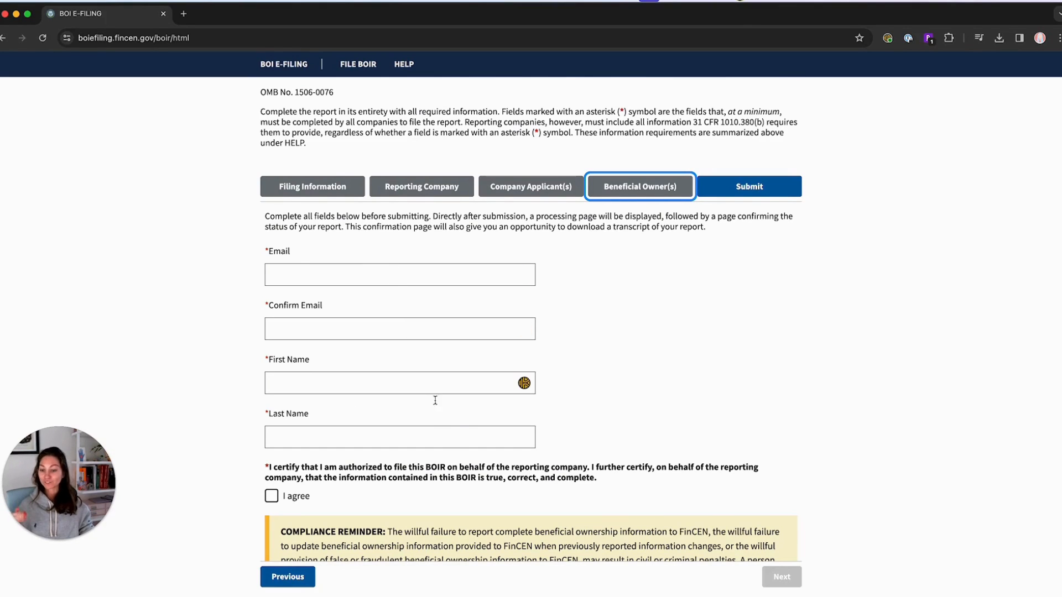
{"action": "scroll", "coordinate": [458, 434], "scroll_direction": "down", "scroll_amount": 3}
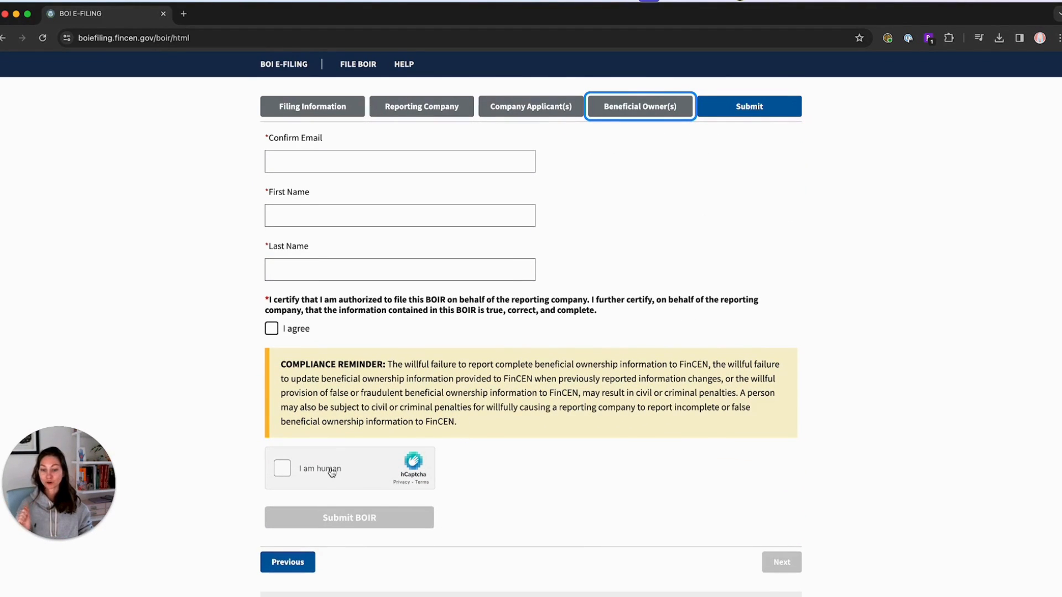
{"action": "scroll", "coordinate": [440, 489], "scroll_direction": "up", "scroll_amount": 6}
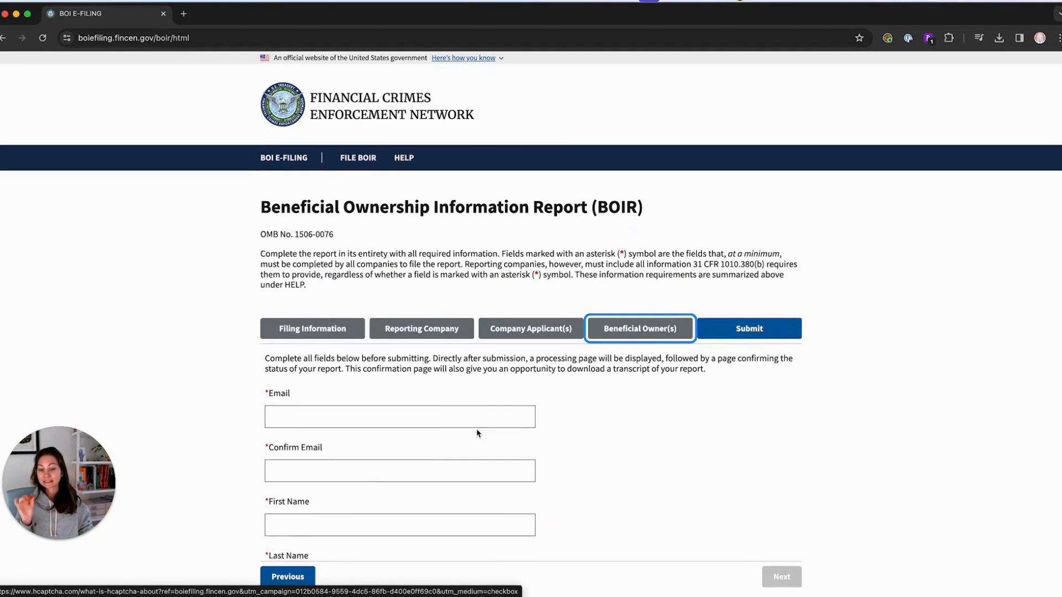